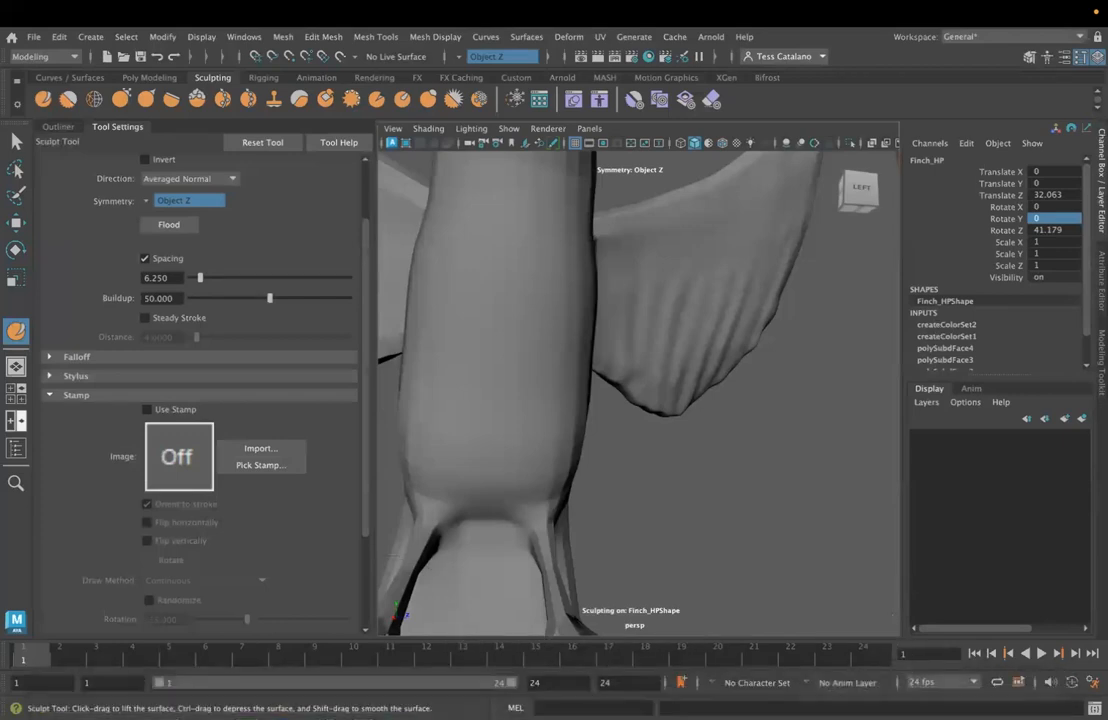
Step: Launch Photoshop from Creative Cloud and create a new document 1024 pixels wide and 1024 pixels high
{"action": "left_click", "coordinate": [846, 14]}
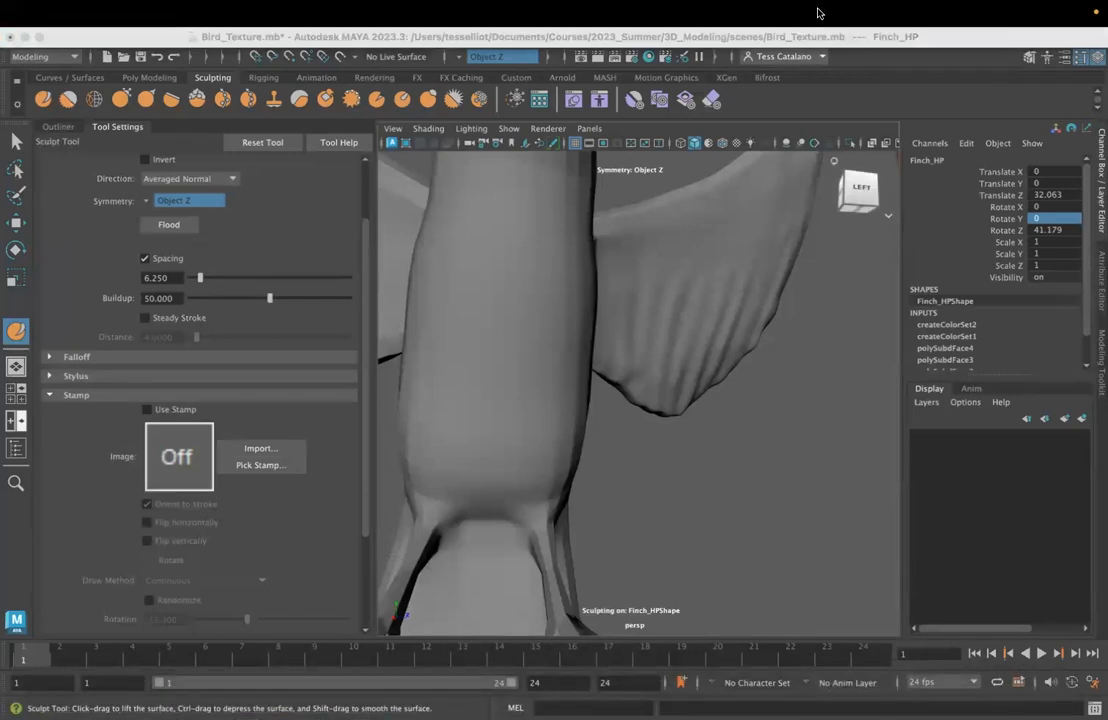
{"action": "left_click", "coordinate": [929, 436]}
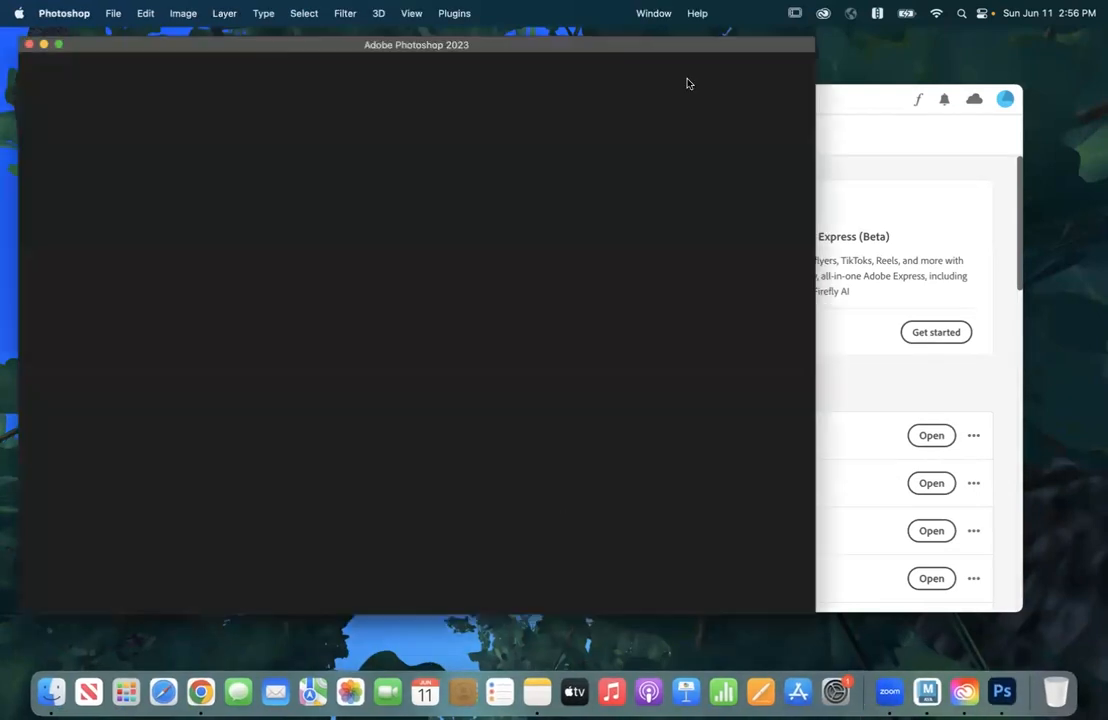
{"action": "left_click", "coordinate": [55, 140]}
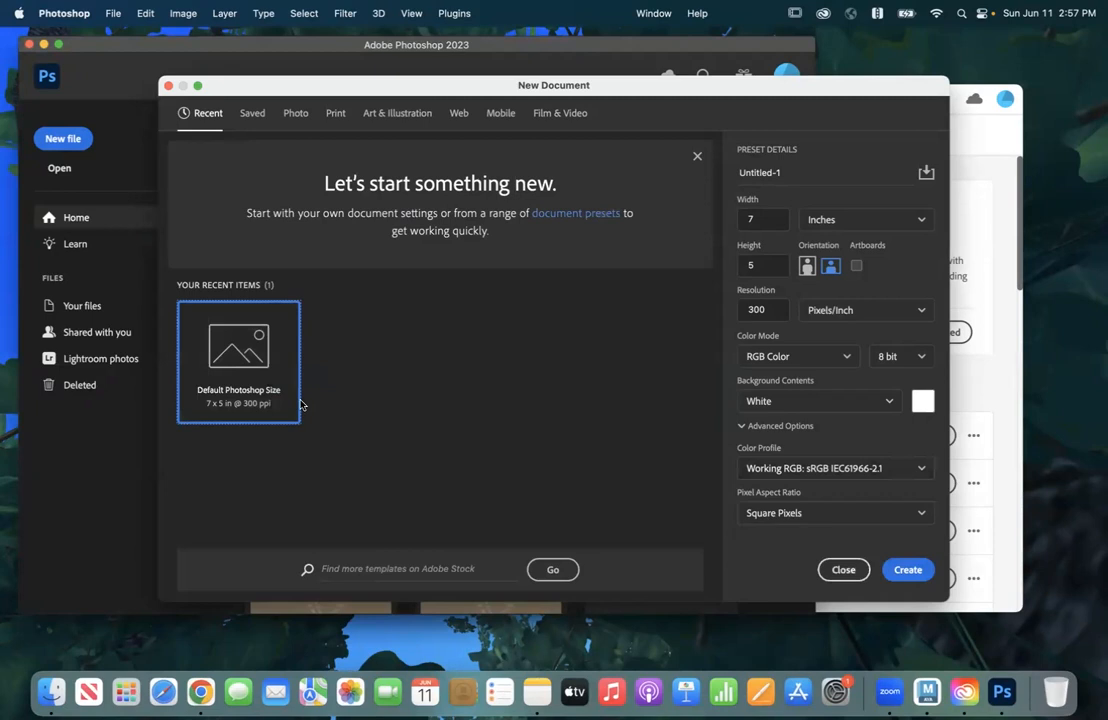
{"action": "left_click", "coordinate": [878, 220]}
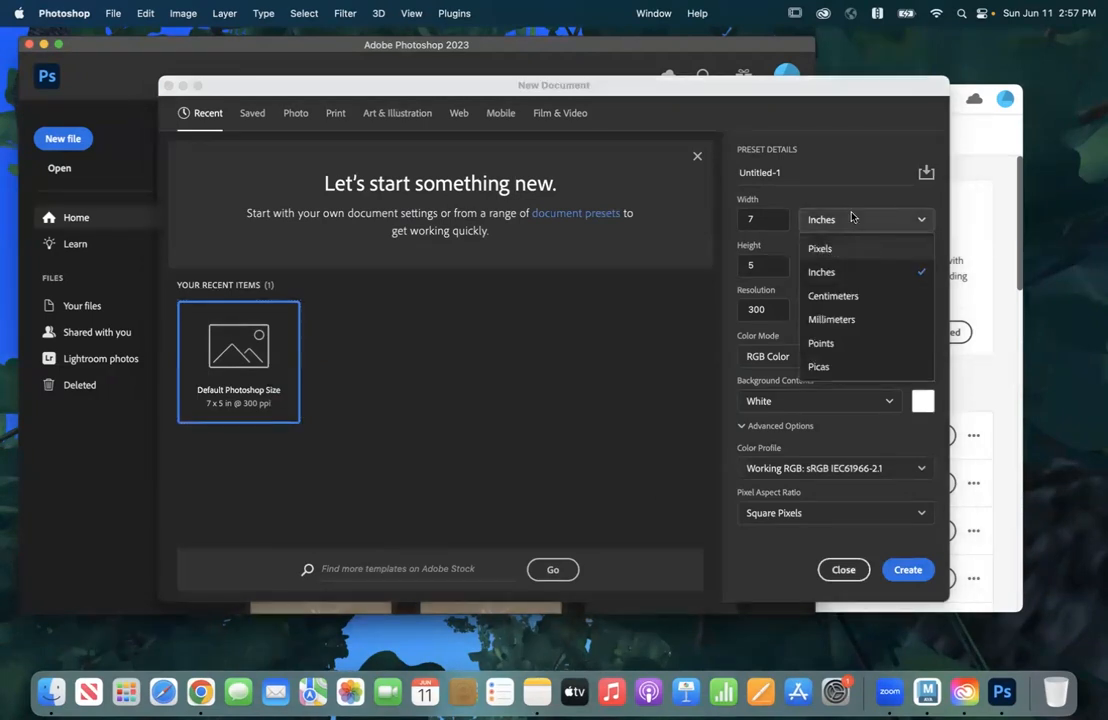
{"action": "left_click", "coordinate": [819, 250]}
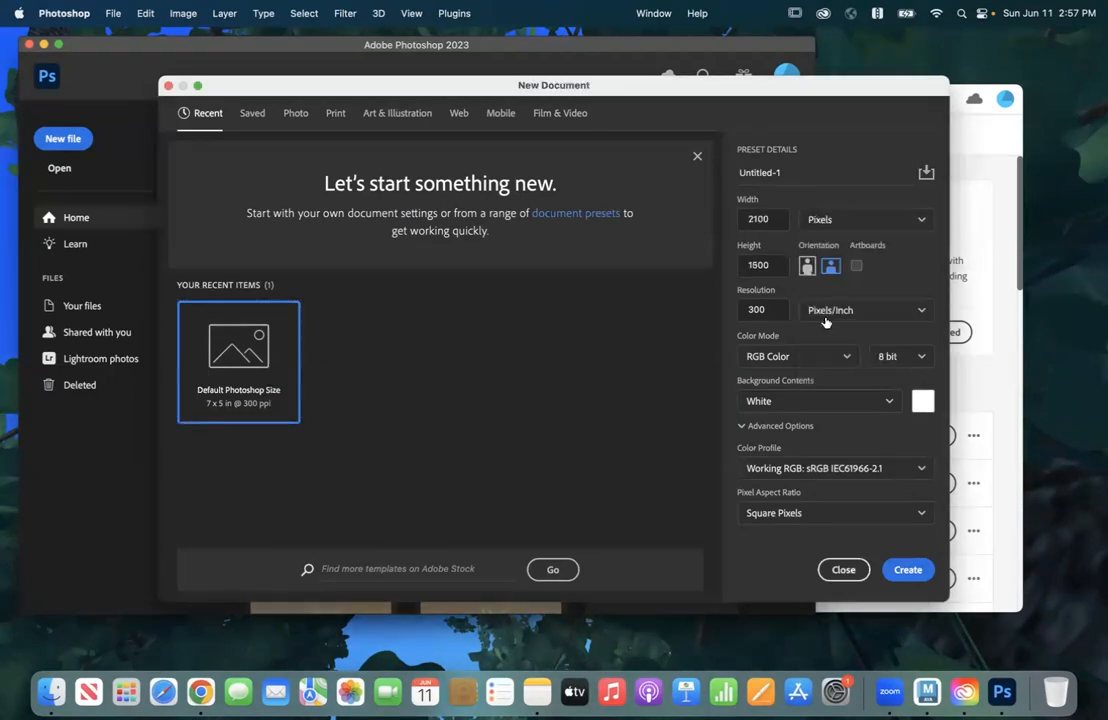
{"action": "left_click", "coordinate": [757, 218]}
{"action": "type", "text": "1024"}
{"action": "left_click", "coordinate": [779, 265]}
{"action": "type", "text": "10"}
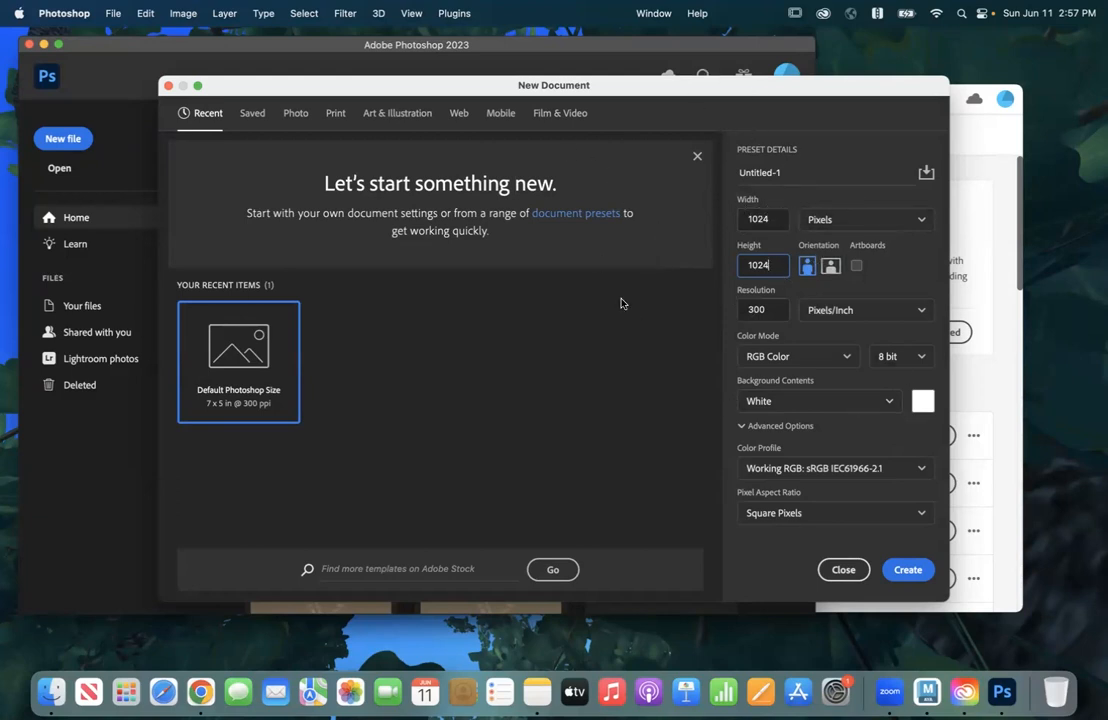
{"action": "left_click", "coordinate": [906, 571]}
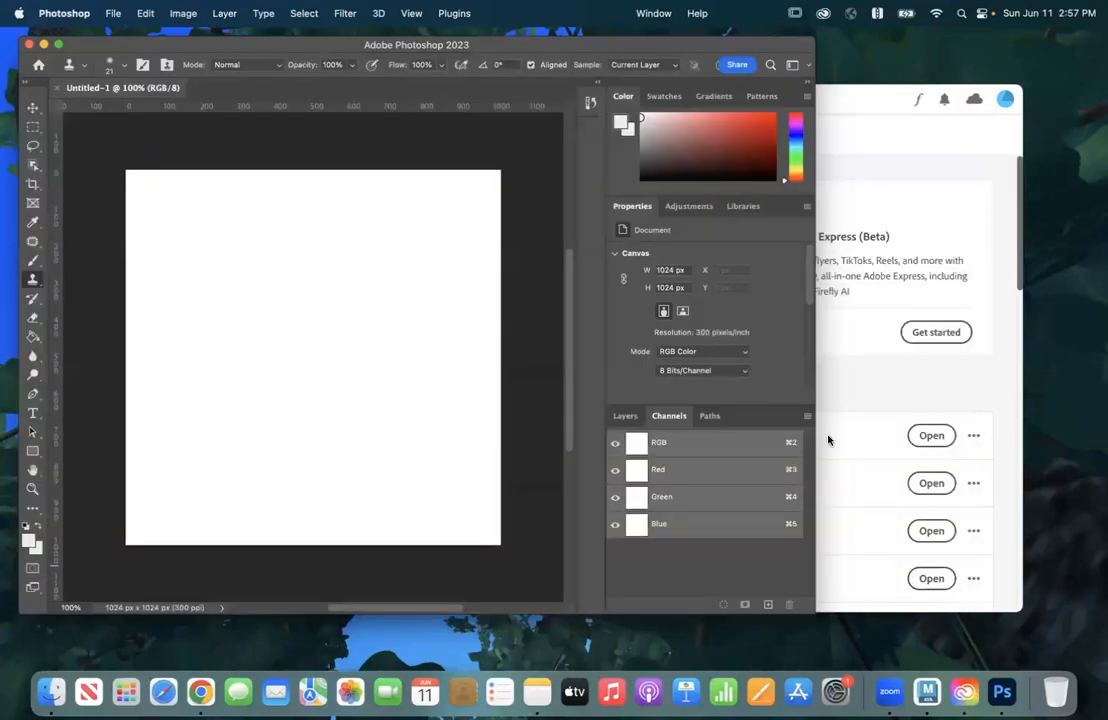
Step: Start opening an image and browse to the sourceimages folder in Documents > Courses > 2023_Summer > 3D_Modeling
{"action": "left_click", "coordinate": [107, 16]}
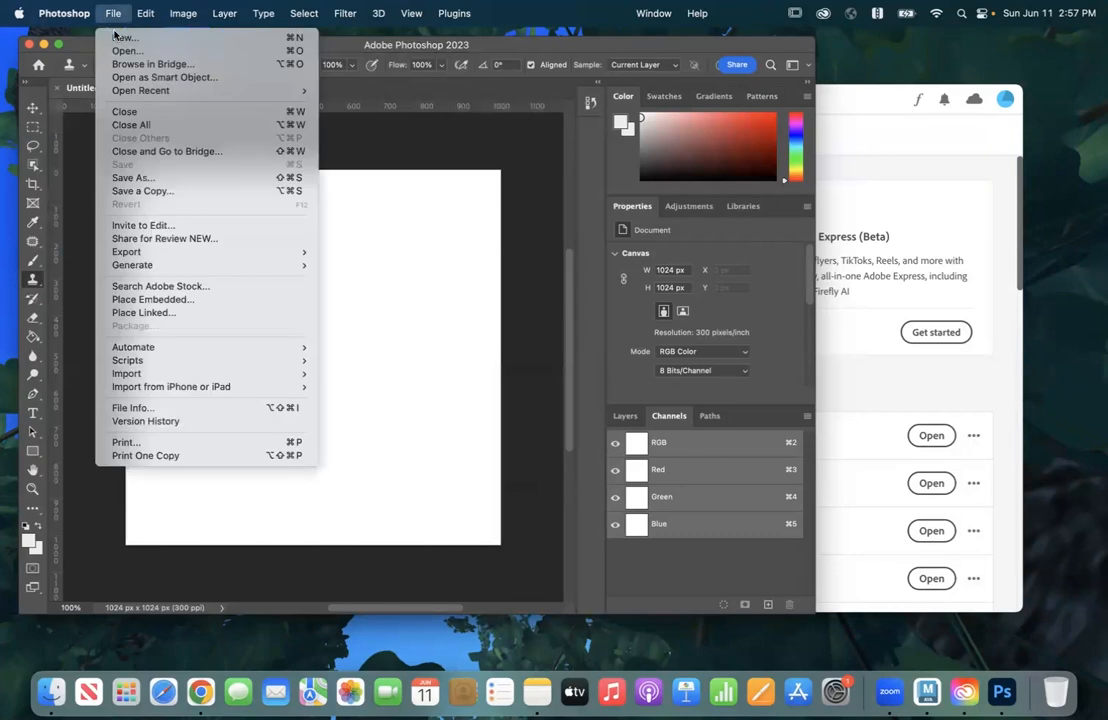
{"action": "left_click", "coordinate": [125, 46]}
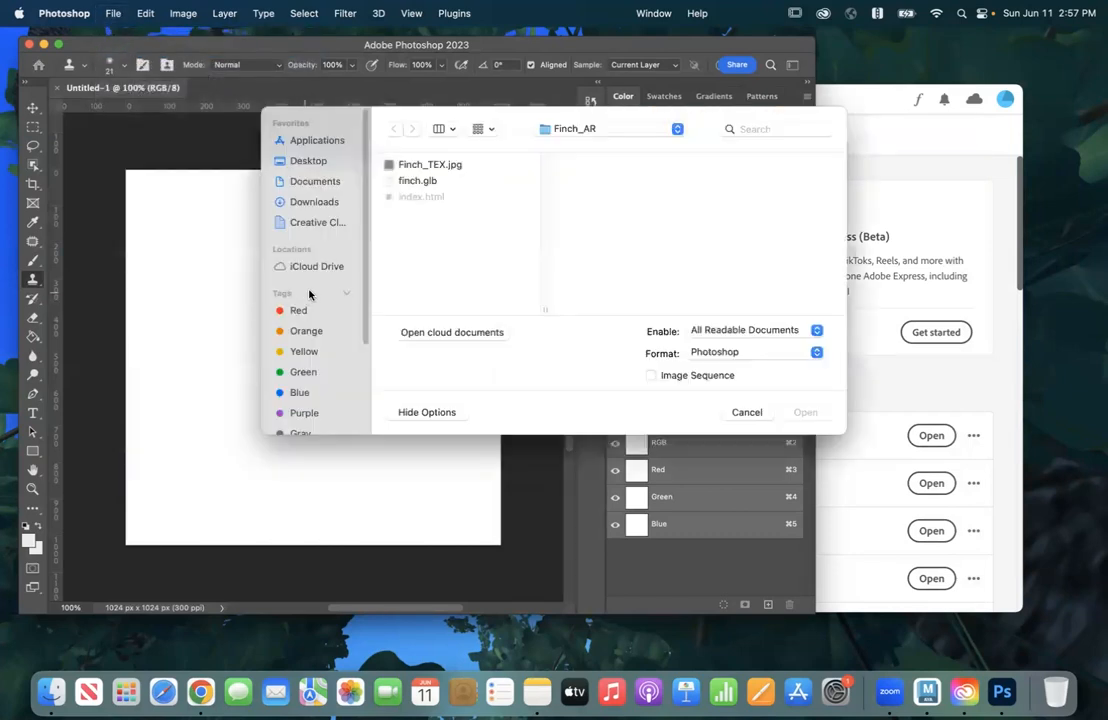
{"action": "left_click", "coordinate": [316, 182]}
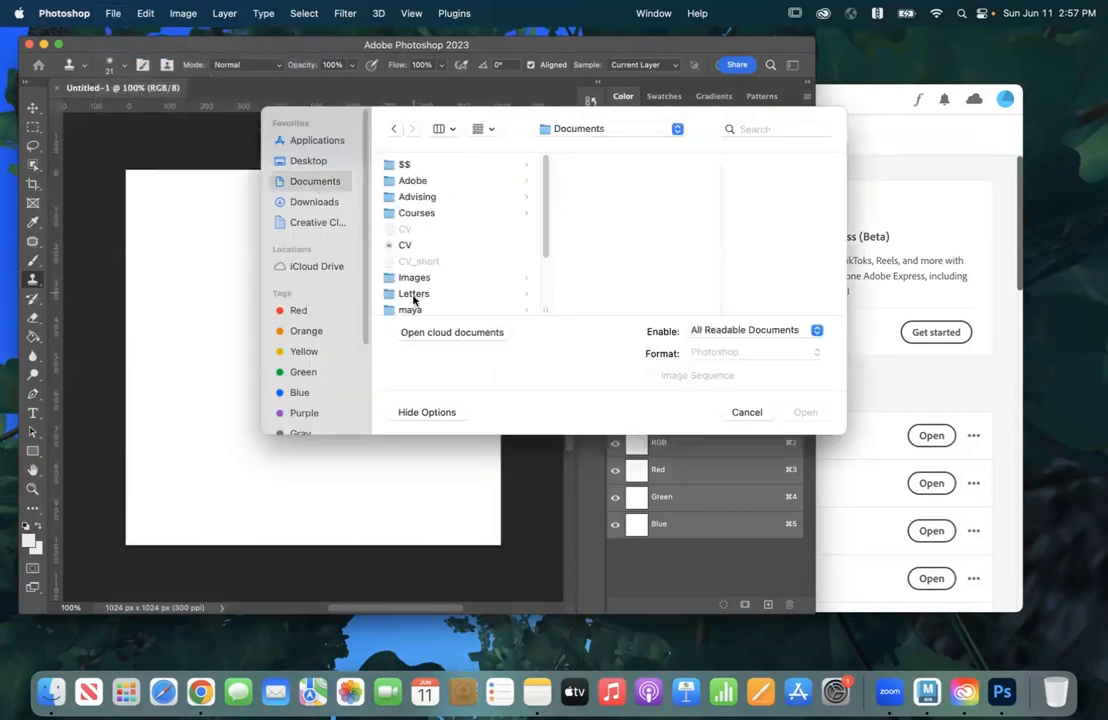
{"action": "left_click", "coordinate": [419, 214]}
{"action": "left_click", "coordinate": [610, 243]}
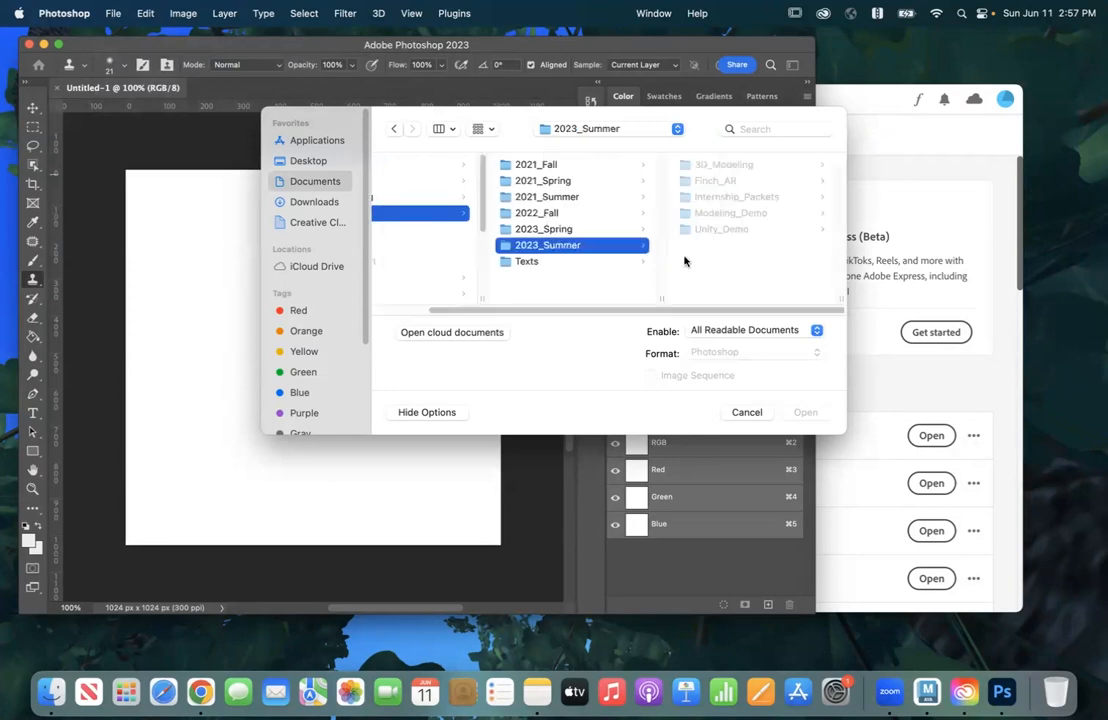
{"action": "left_click", "coordinate": [722, 164]}
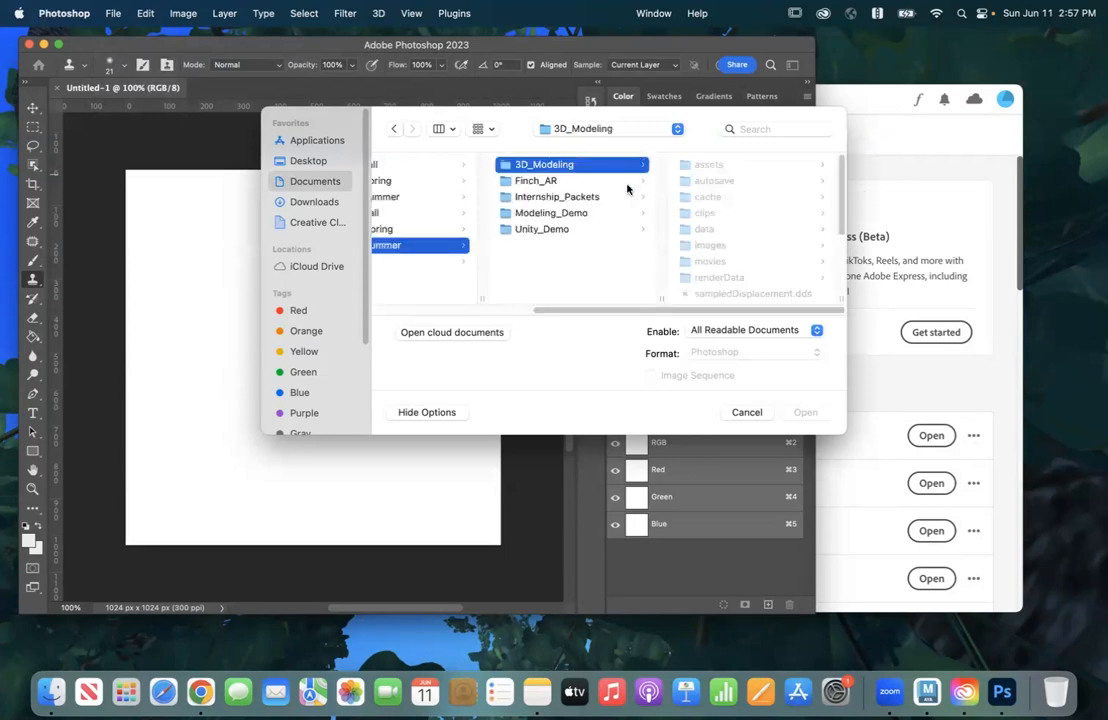
{"action": "scroll", "coordinate": [735, 283], "scroll_direction": "down", "scroll_amount": 4}
{"action": "left_click", "coordinate": [720, 290]}
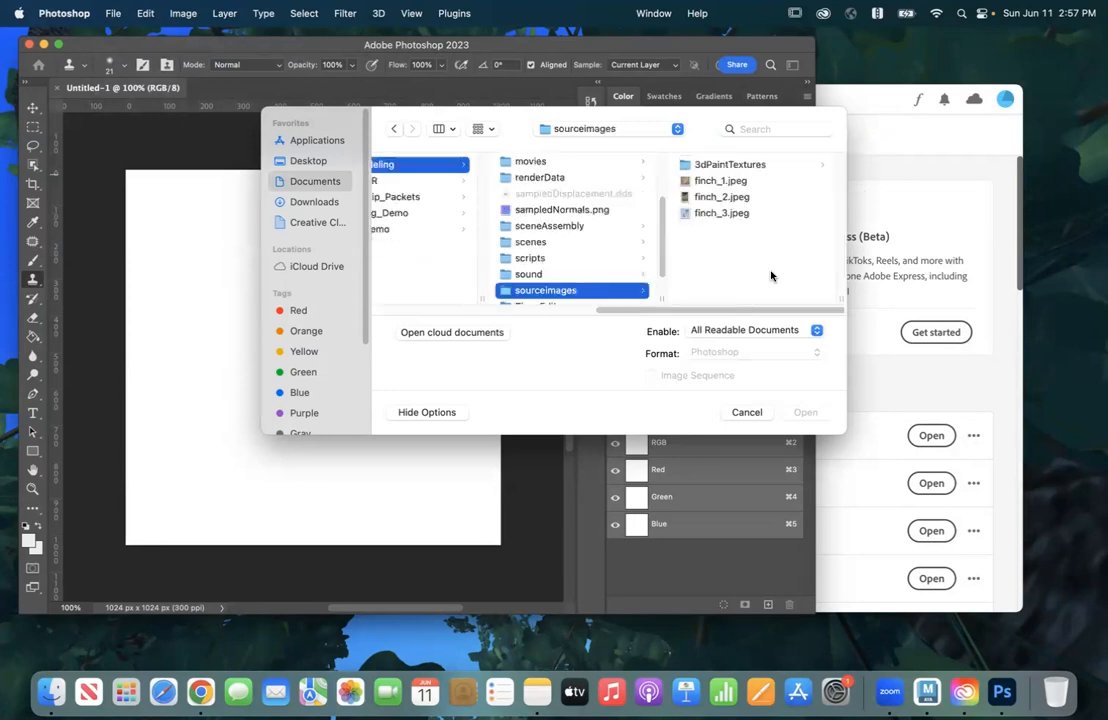
Step: Preview finch_1.jpeg, finch_2.jpeg and finch_3.jpeg, and check the file details of finch_3.jpeg
{"action": "left_click", "coordinate": [709, 187]}
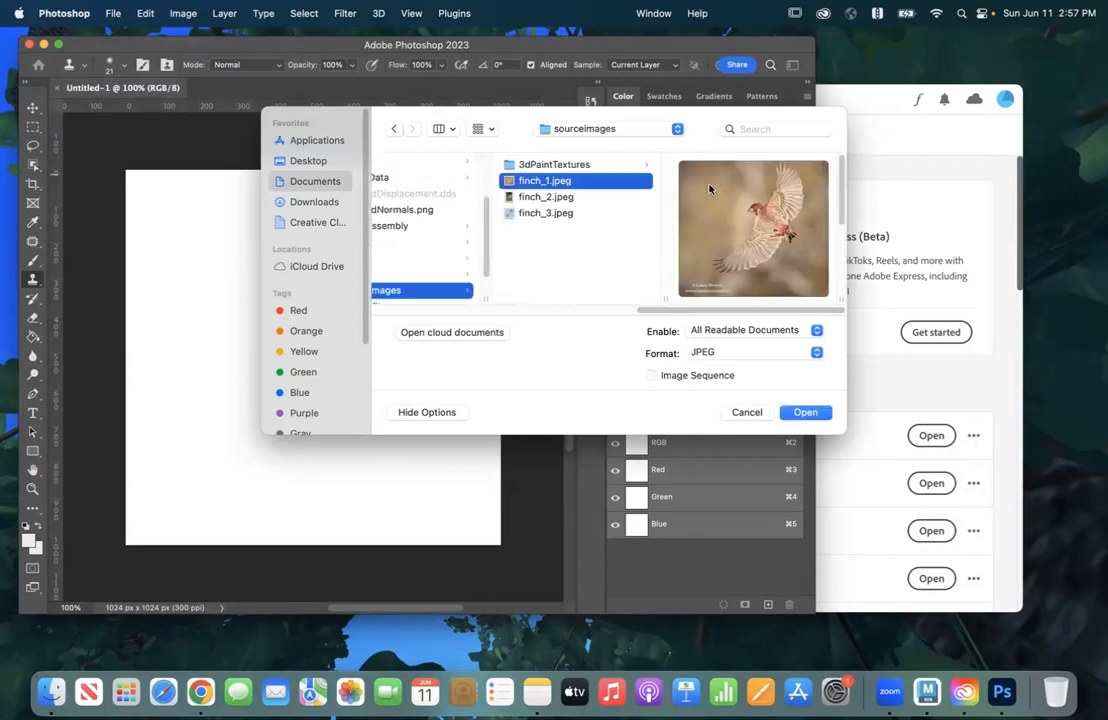
{"action": "left_click", "coordinate": [548, 197]}
{"action": "left_click", "coordinate": [549, 213]}
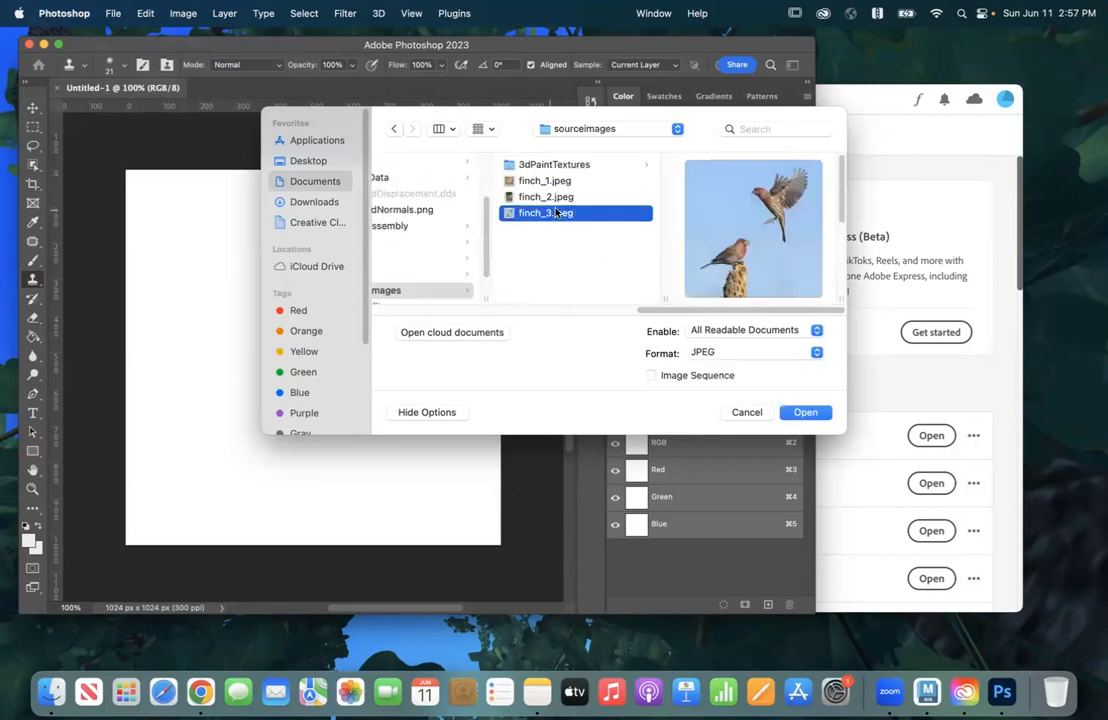
{"action": "scroll", "coordinate": [745, 279], "scroll_direction": "down", "scroll_amount": 5}
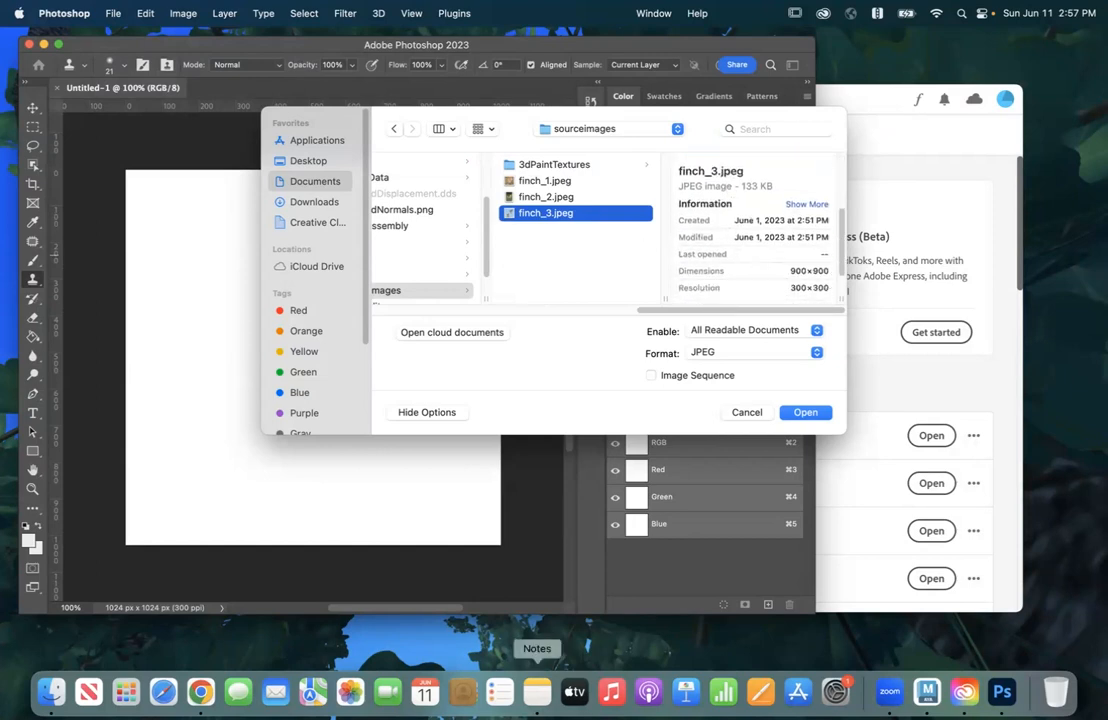
Step: Switch to Chrome and search Google Images for "feather pattern close texture"
{"action": "left_click", "coordinate": [199, 692]}
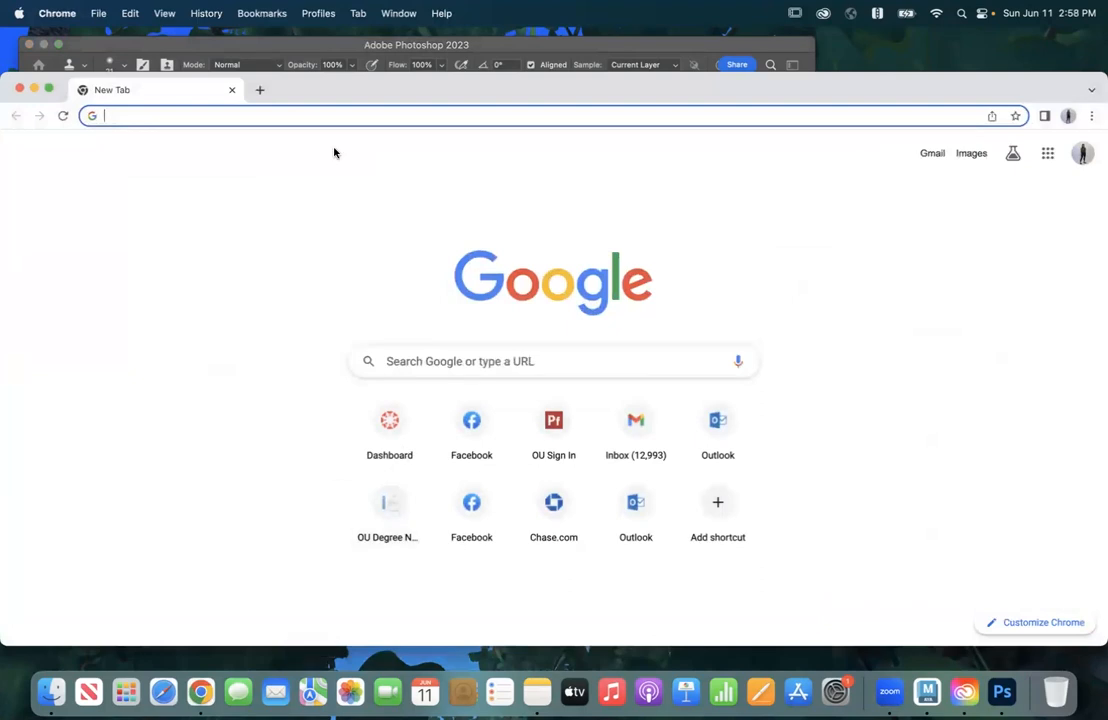
{"action": "type", "text": "feather pattern "}
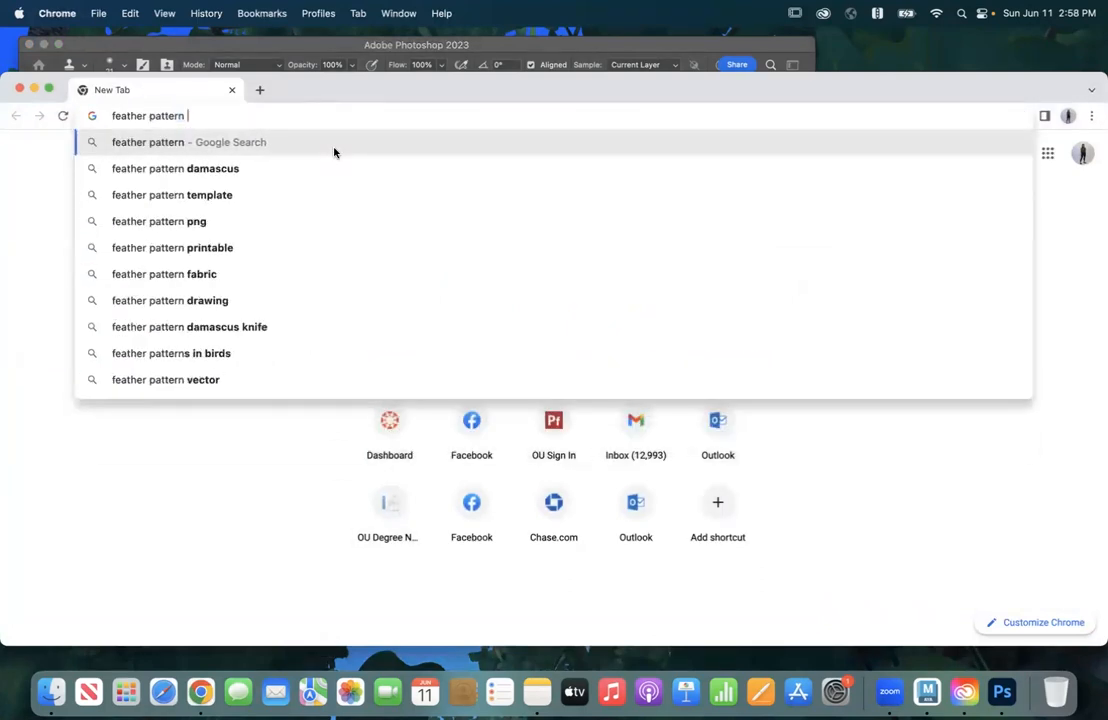
{"action": "type", "text": "close texture"}
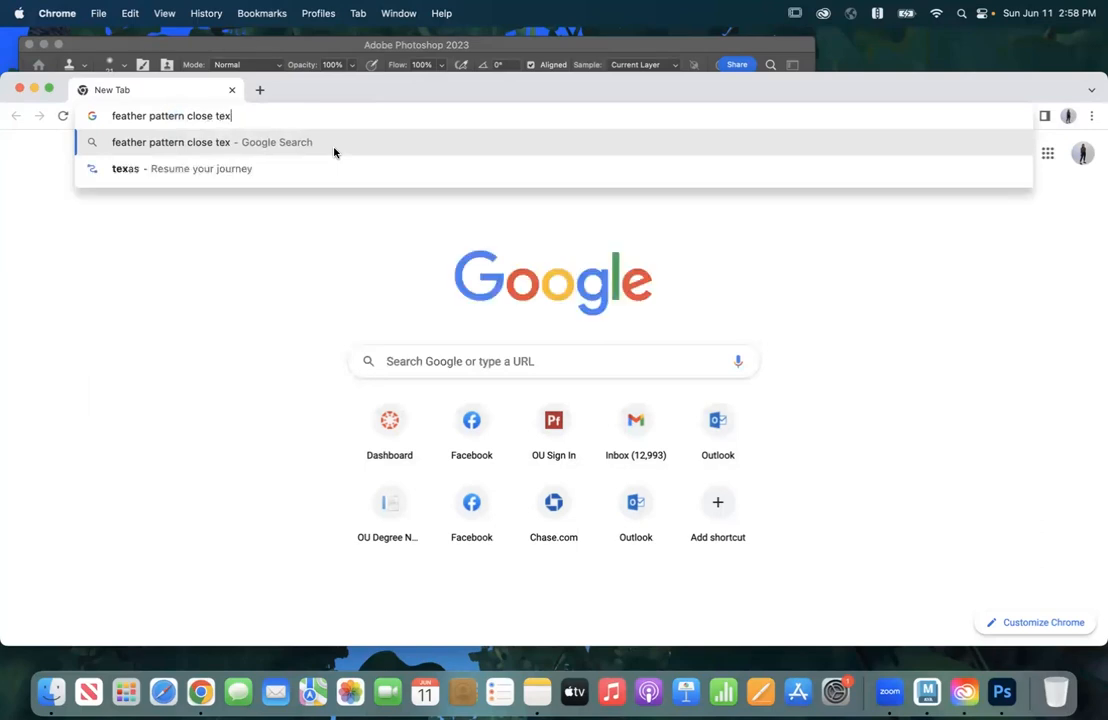
{"action": "key", "text": "Return"}
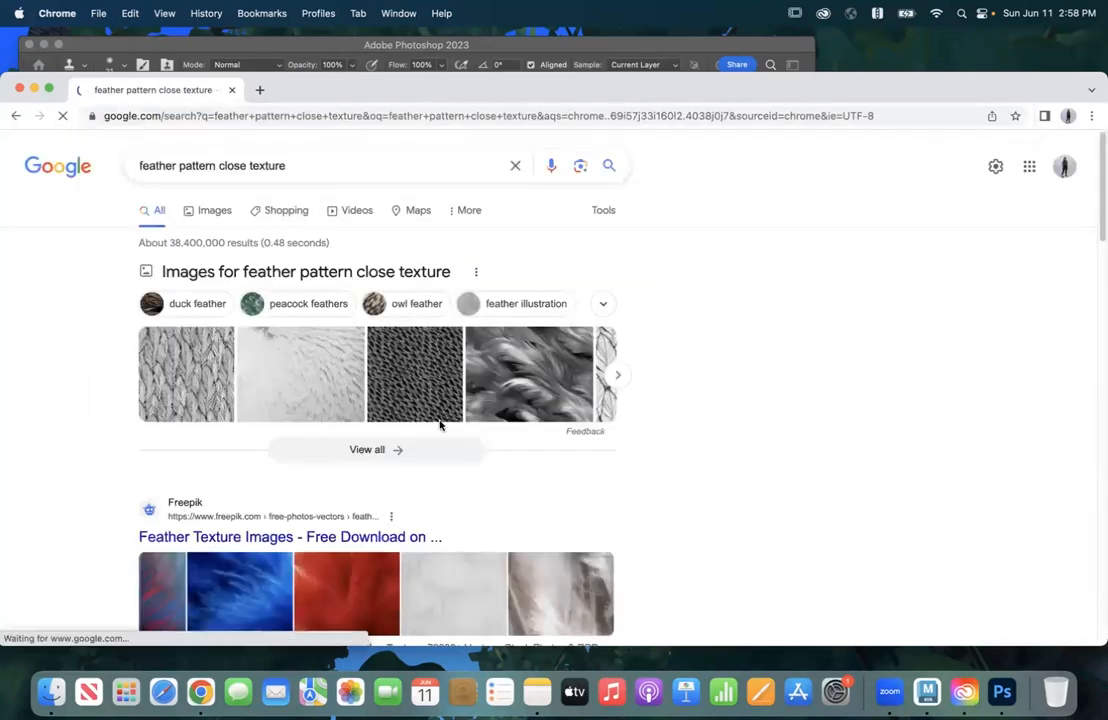
{"action": "left_click", "coordinate": [205, 210]}
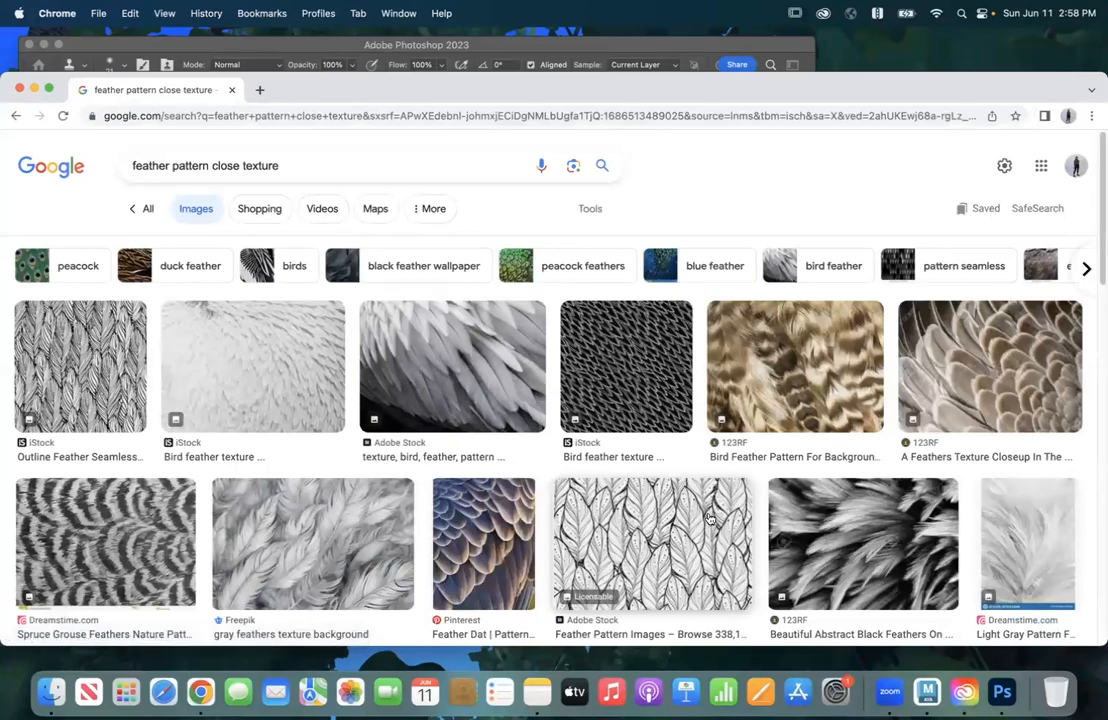
Step: Preview the Pinterest feather photo among the image results and limit the results to Large size
{"action": "scroll", "coordinate": [922, 517], "scroll_direction": "down", "scroll_amount": 5}
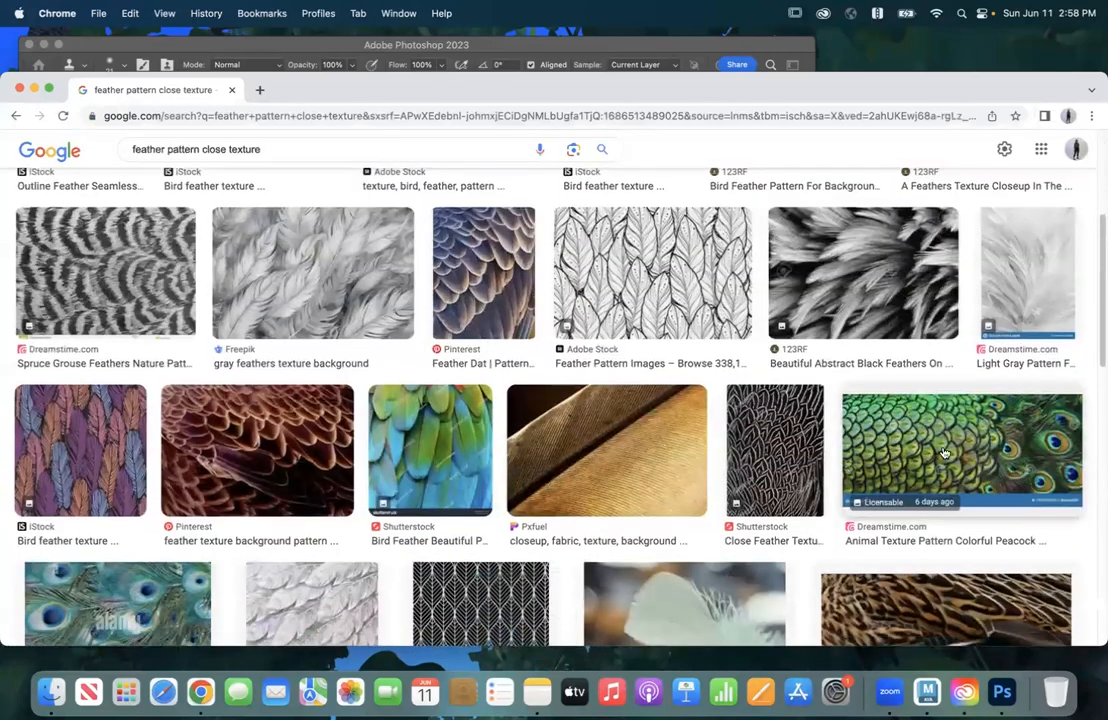
{"action": "scroll", "coordinate": [891, 456], "scroll_direction": "down", "scroll_amount": 10}
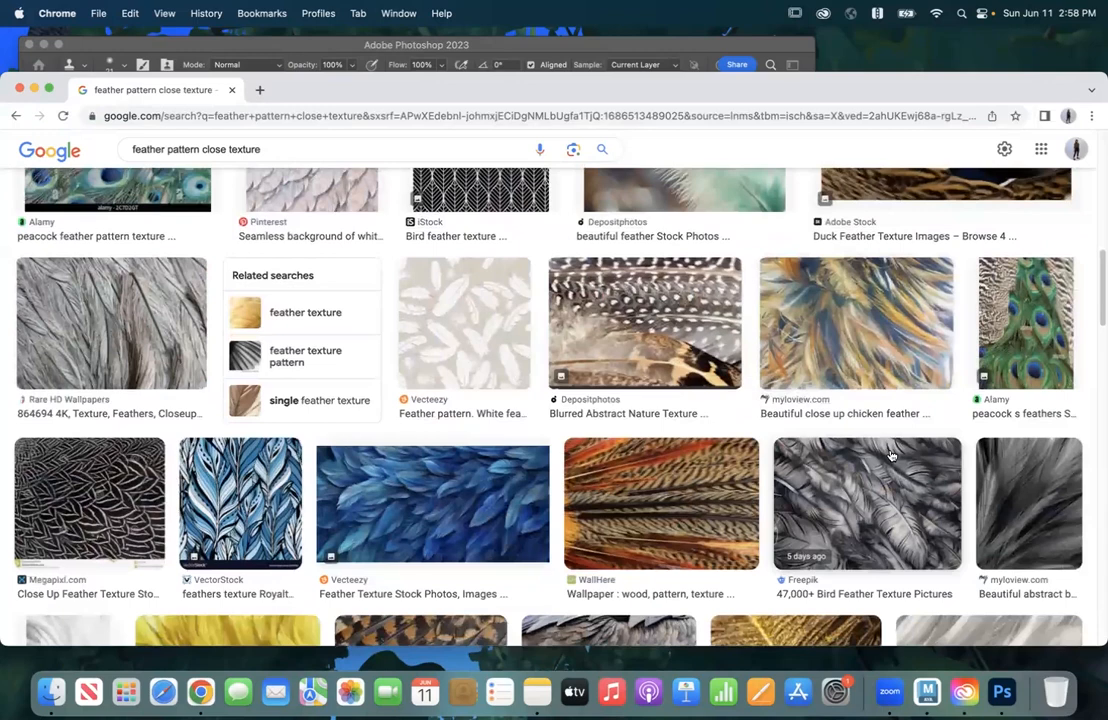
{"action": "scroll", "coordinate": [891, 456], "scroll_direction": "down", "scroll_amount": 2}
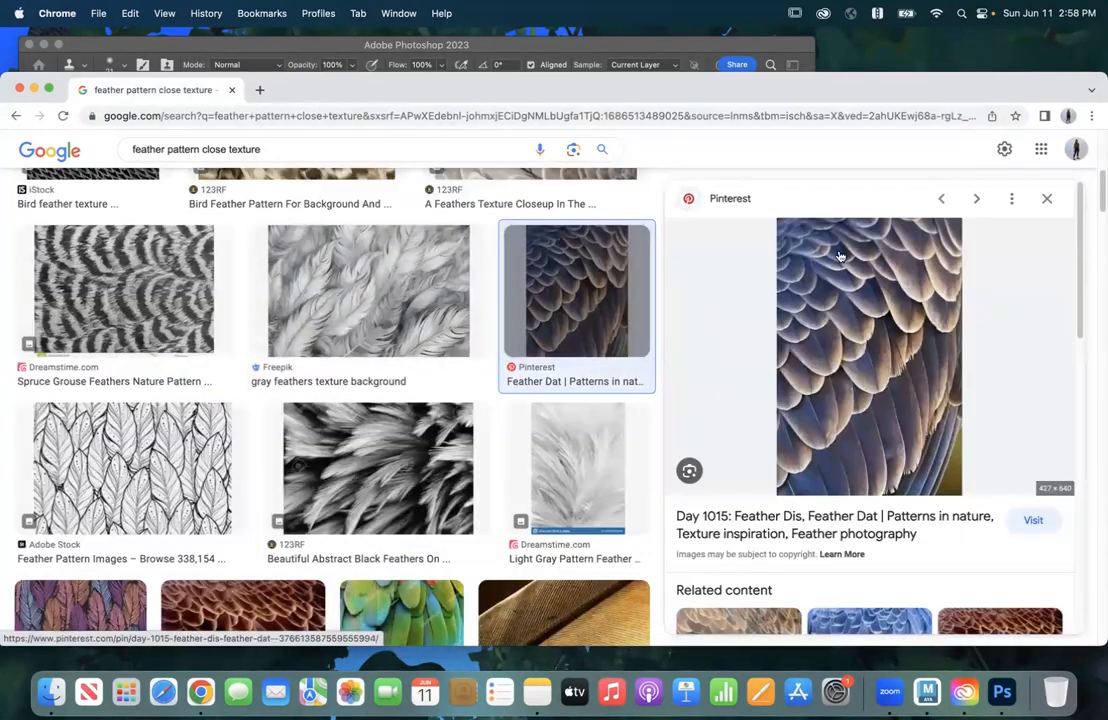
{"action": "scroll", "coordinate": [222, 190], "scroll_direction": "up", "scroll_amount": 5}
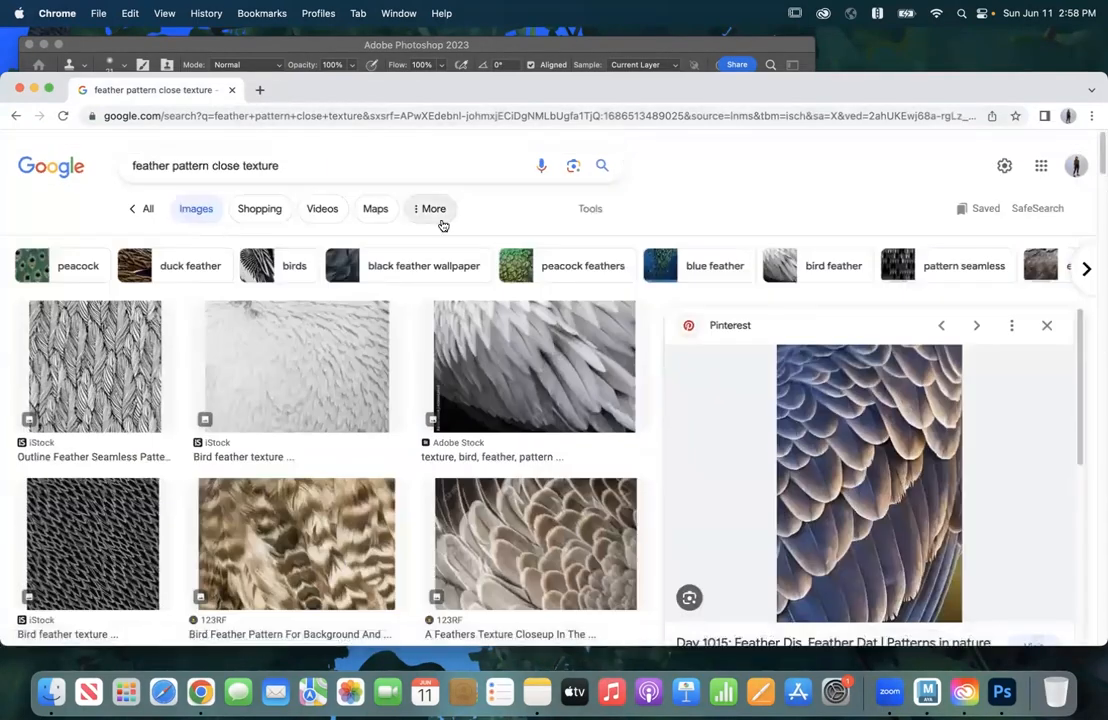
{"action": "left_click", "coordinate": [440, 208]}
{"action": "left_click", "coordinate": [590, 209]}
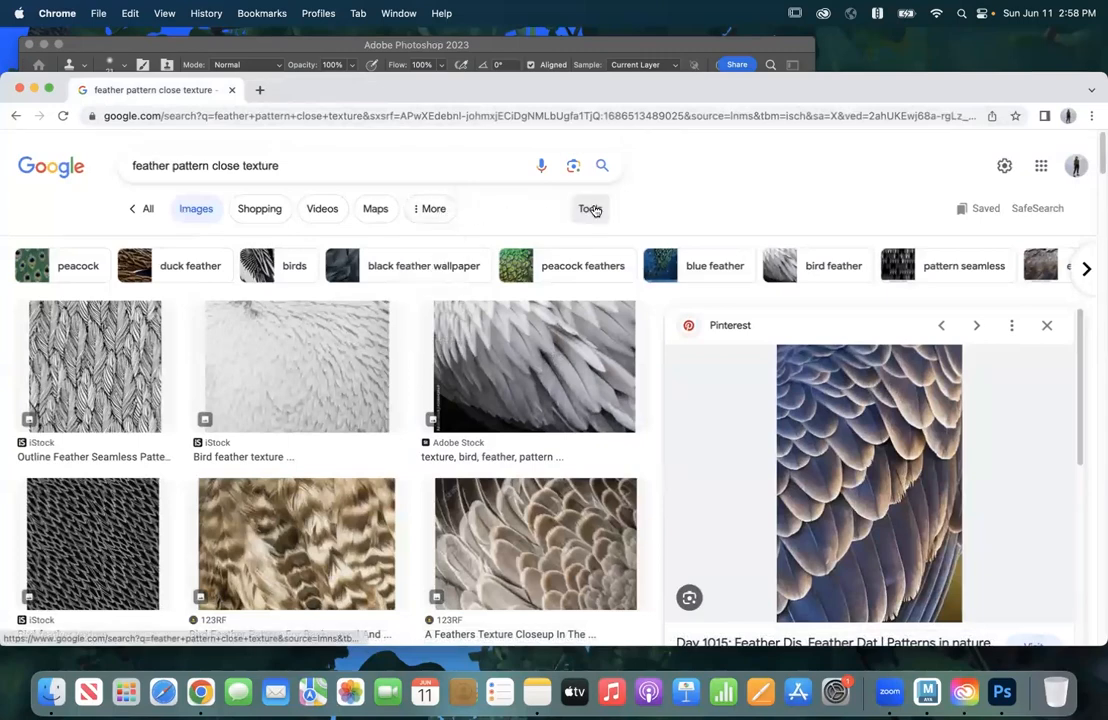
{"action": "left_click", "coordinate": [350, 245]}
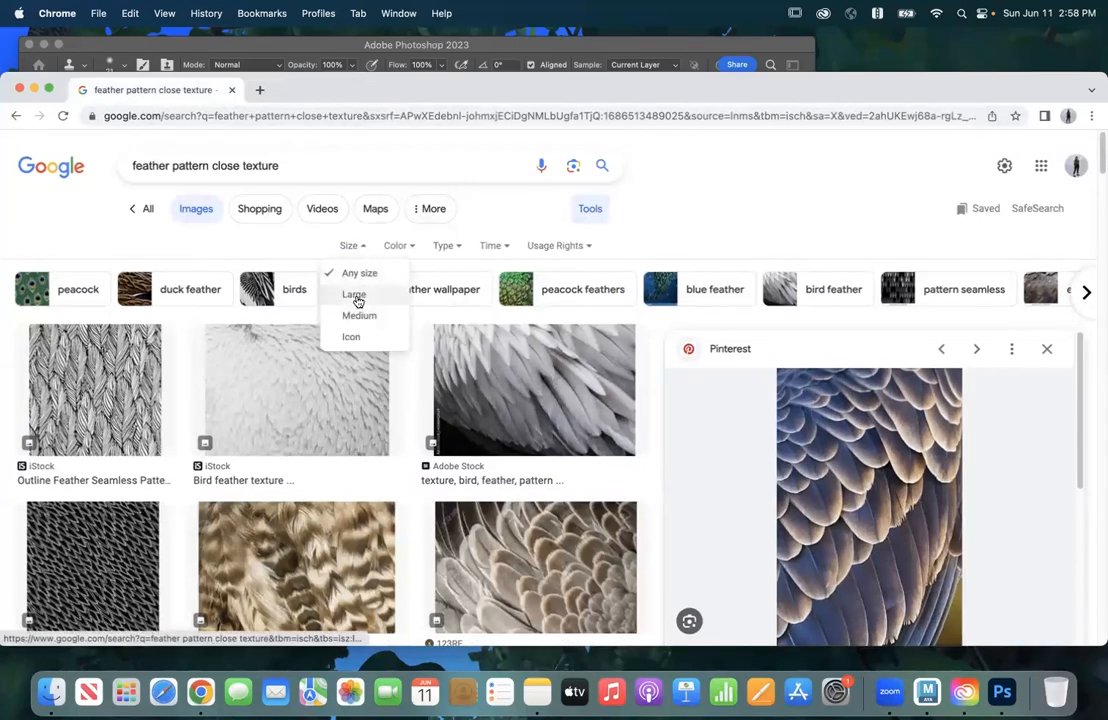
{"action": "left_click", "coordinate": [355, 294]}
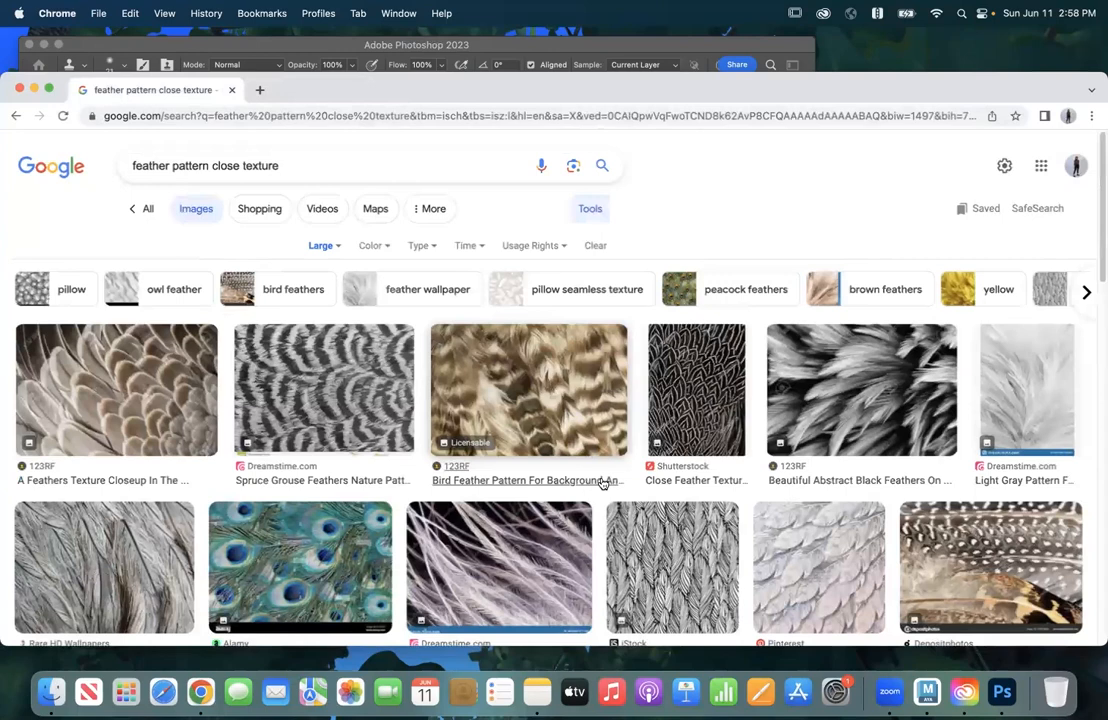
Step: Preview the 123RF feather closeup, the Shutterstock feather texture and the black feathers picture in the large image results
{"action": "scroll", "coordinate": [612, 519], "scroll_direction": "down", "scroll_amount": 1}
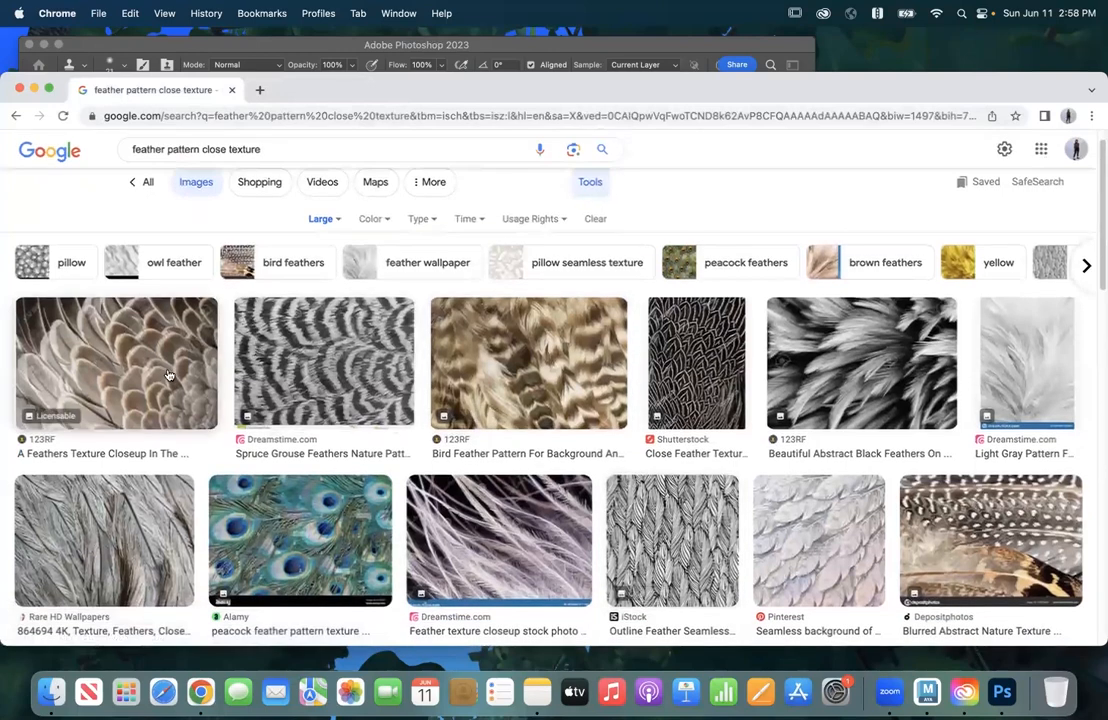
{"action": "left_click", "coordinate": [168, 375]}
{"action": "left_click", "coordinate": [87, 436]}
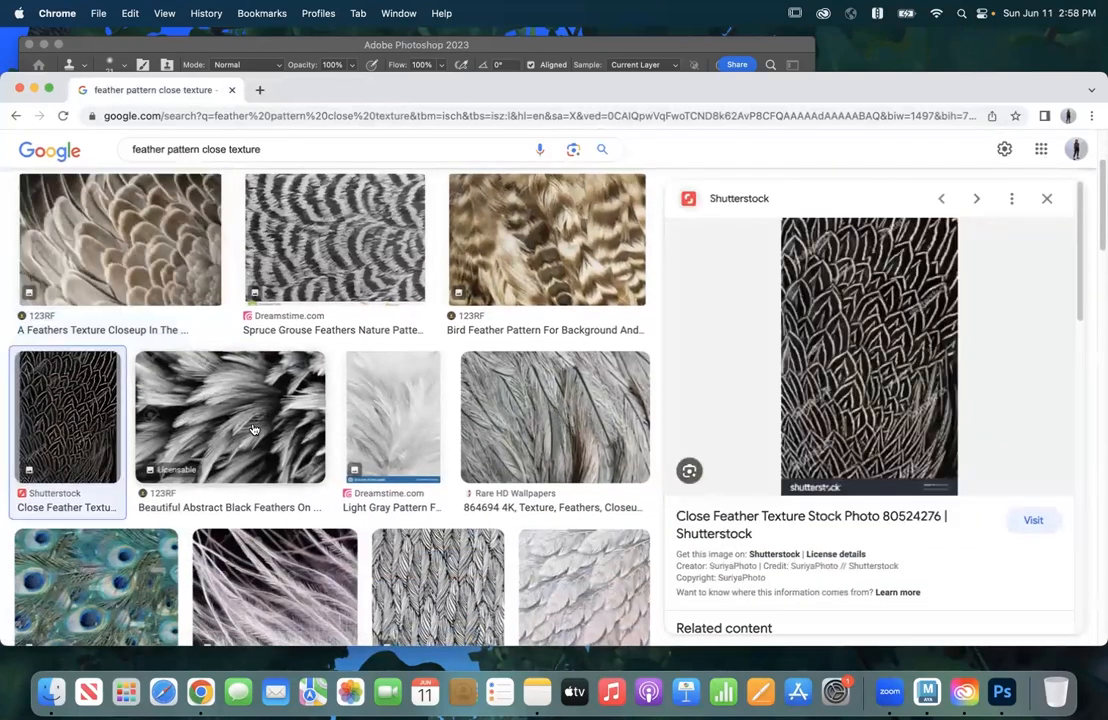
{"action": "left_click", "coordinate": [253, 429]}
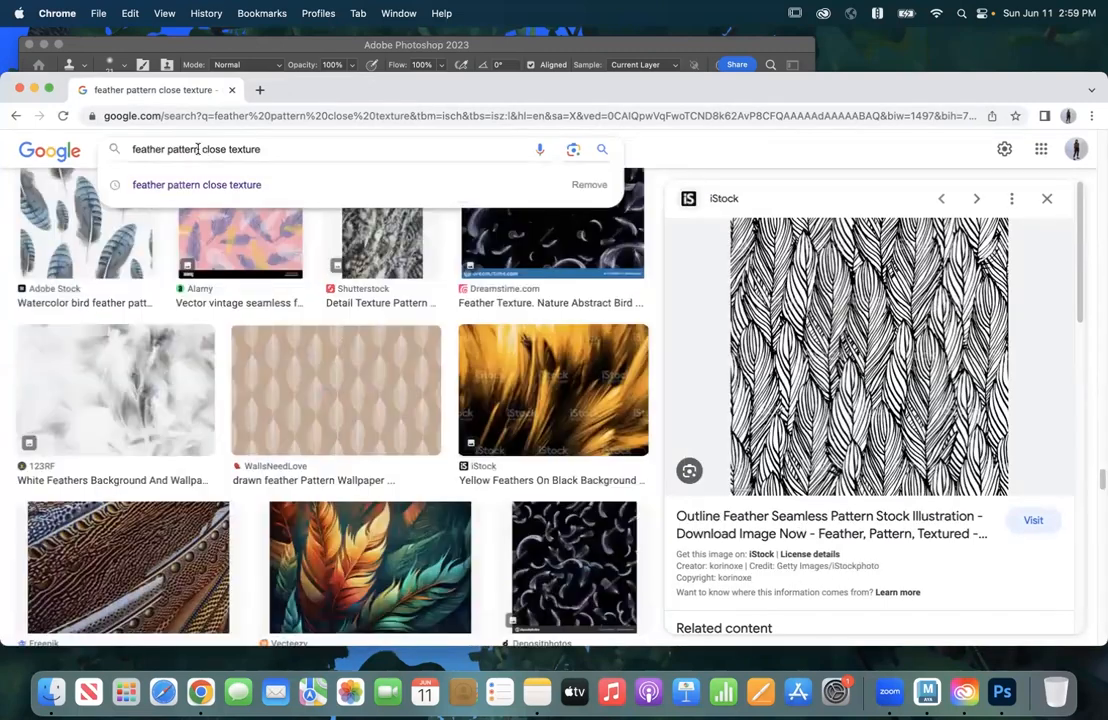
Step: Search Google Images for "feather pattern wing close texture" and shorten the query to "feather pattern wing"
{"action": "type", "text": "wing"}
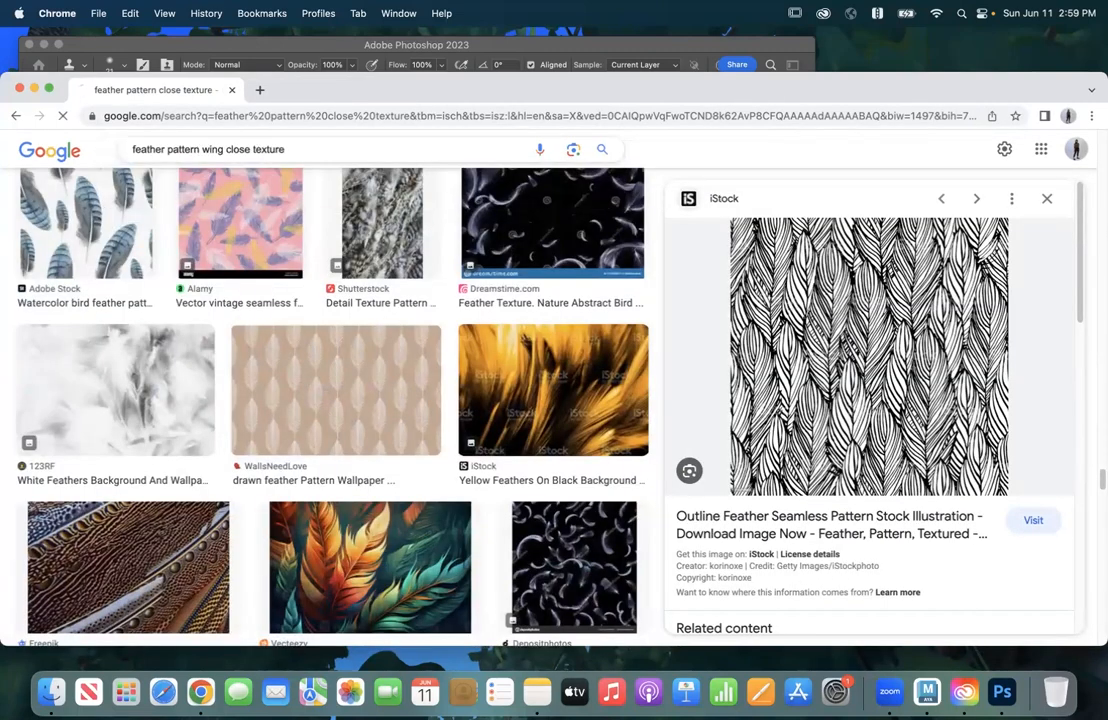
{"action": "key", "text": "Return"}
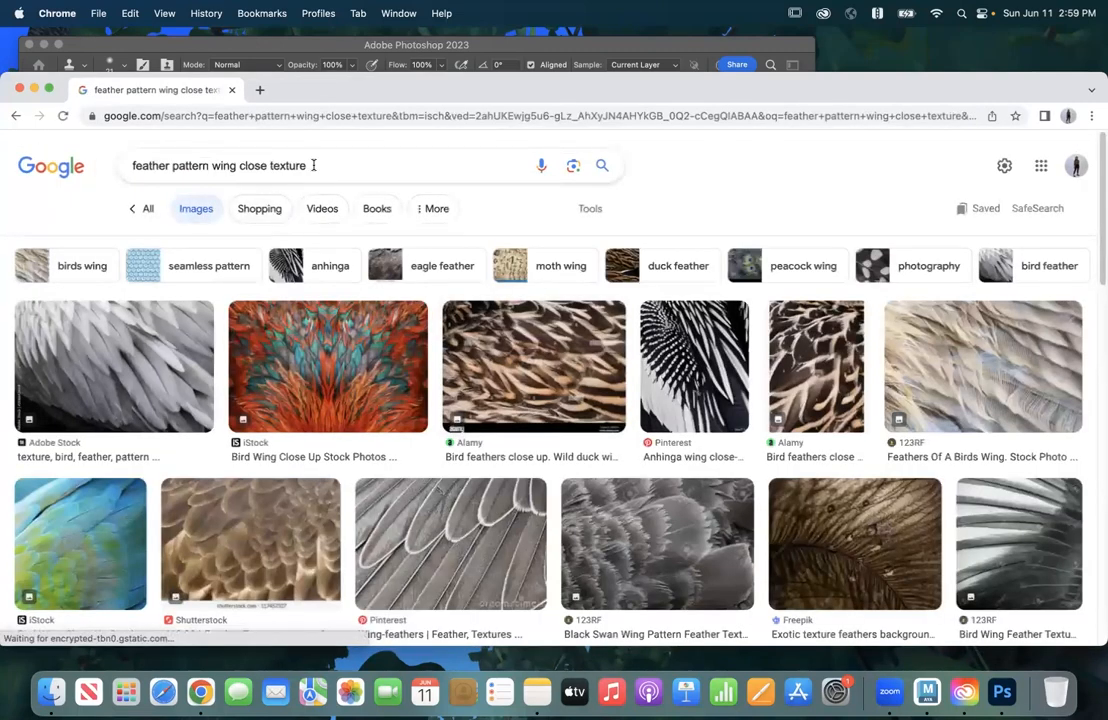
{"action": "left_click_drag", "start_coordinate": [308, 165], "coordinate": [236, 163]}
{"action": "key", "text": "BackSpace"}
{"action": "key", "text": "Return"}
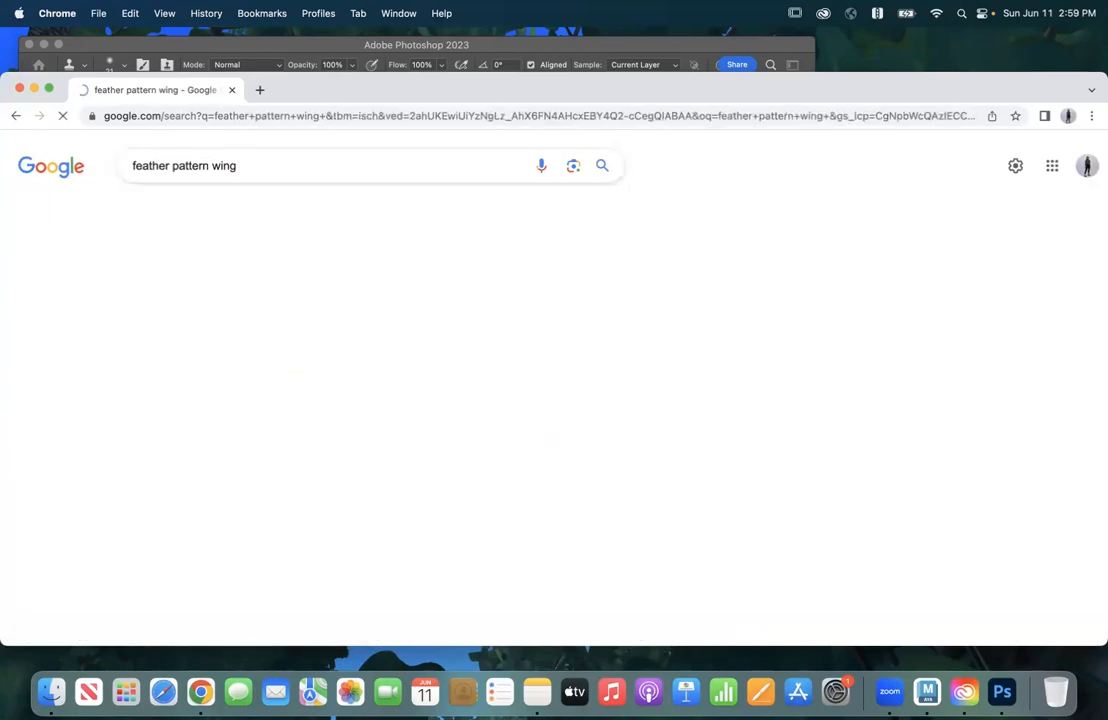
Step: Extend the image search to "feather pattern wing close"
{"action": "left_click", "coordinate": [252, 162]}
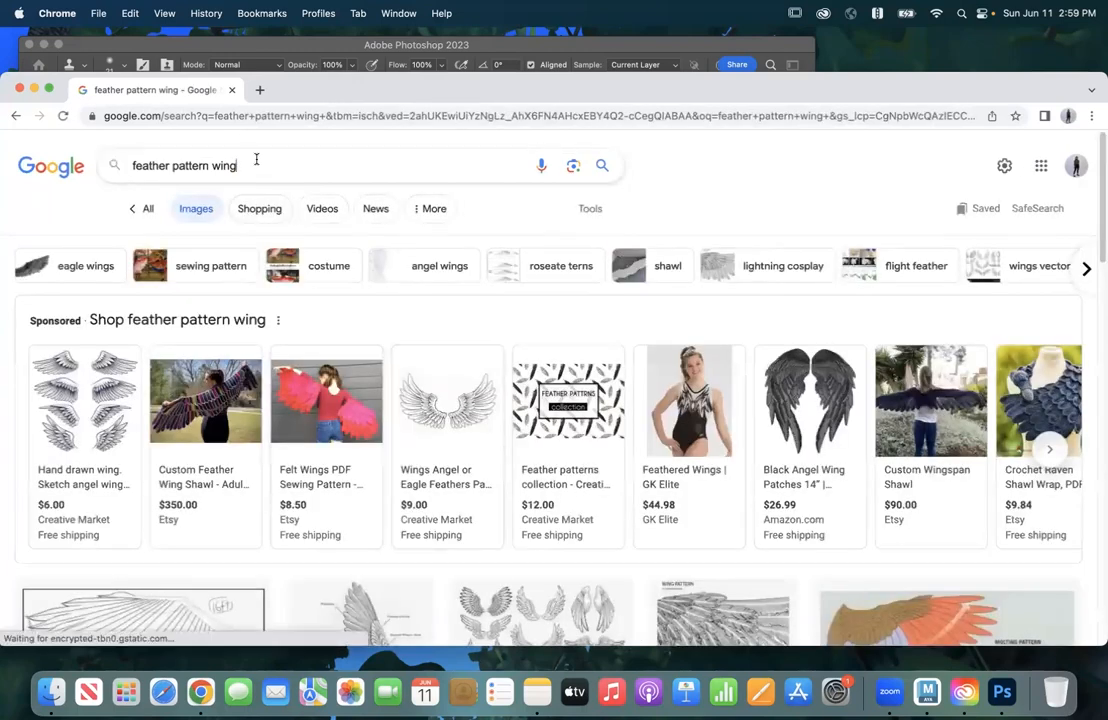
{"action": "type", "text": "cl"}
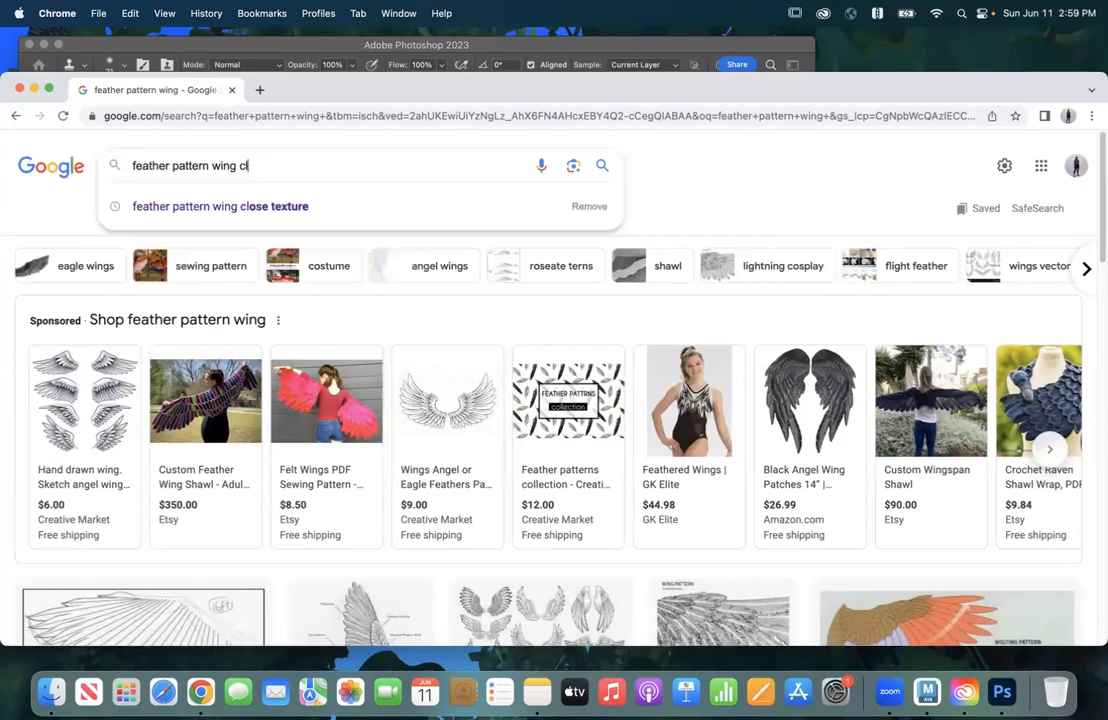
{"action": "type", "text": "oseose"}
{"action": "key", "text": "Return"}
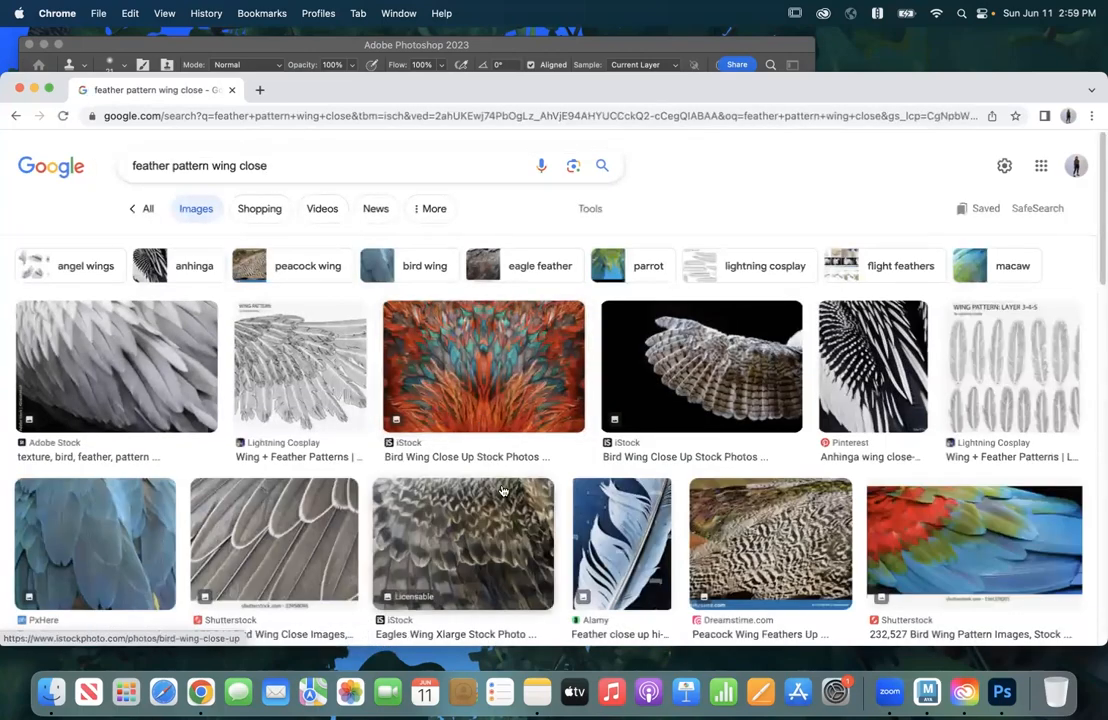
Step: Preview the iStock bird wing on black, the eagle wing texture and the related Wingfeathers stock photo
{"action": "left_click", "coordinate": [691, 368]}
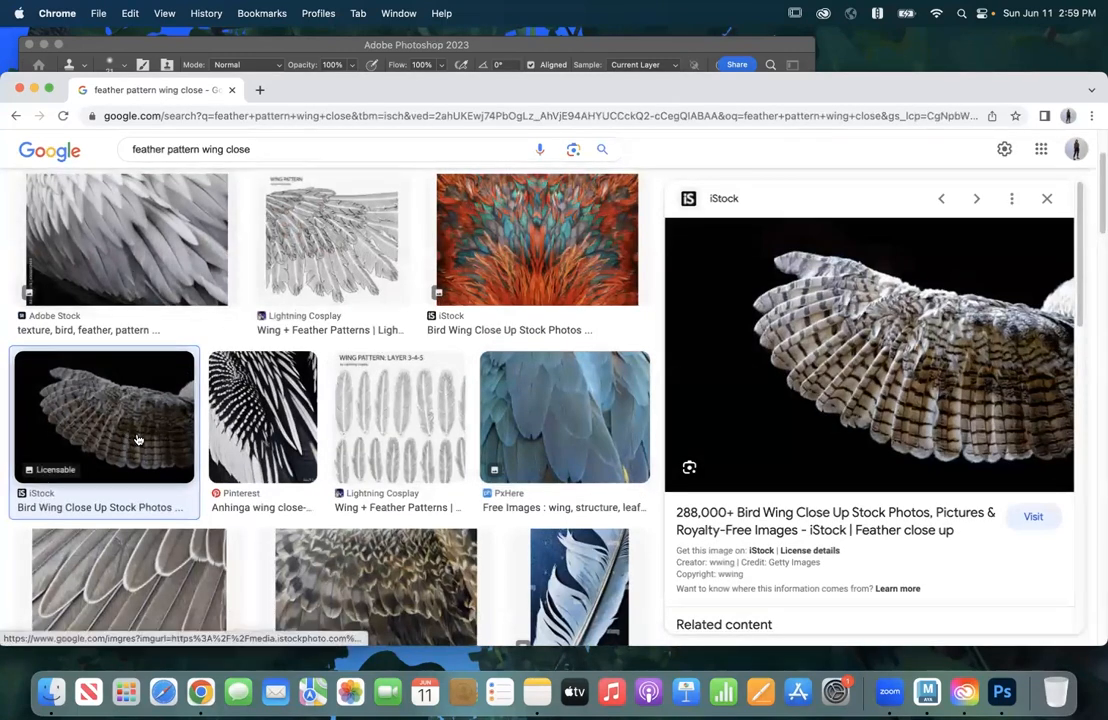
{"action": "scroll", "coordinate": [380, 450], "scroll_direction": "down", "scroll_amount": 3}
{"action": "left_click", "coordinate": [391, 482]}
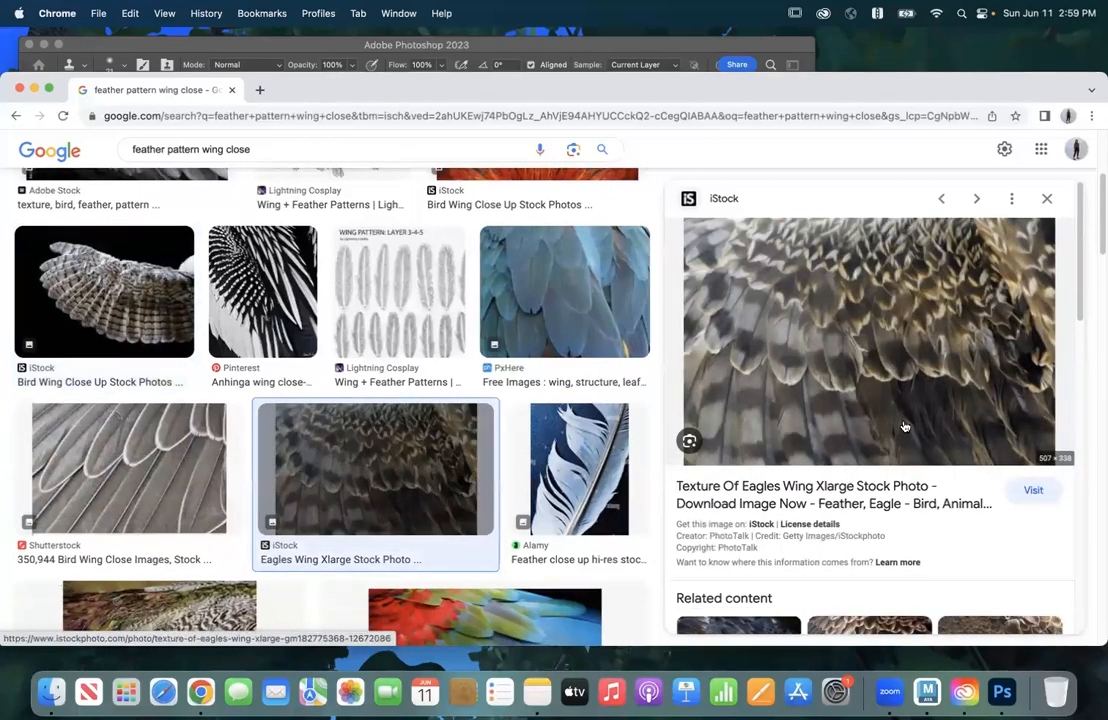
{"action": "scroll", "coordinate": [900, 450], "scroll_direction": "down", "scroll_amount": 4}
{"action": "left_click", "coordinate": [904, 462]}
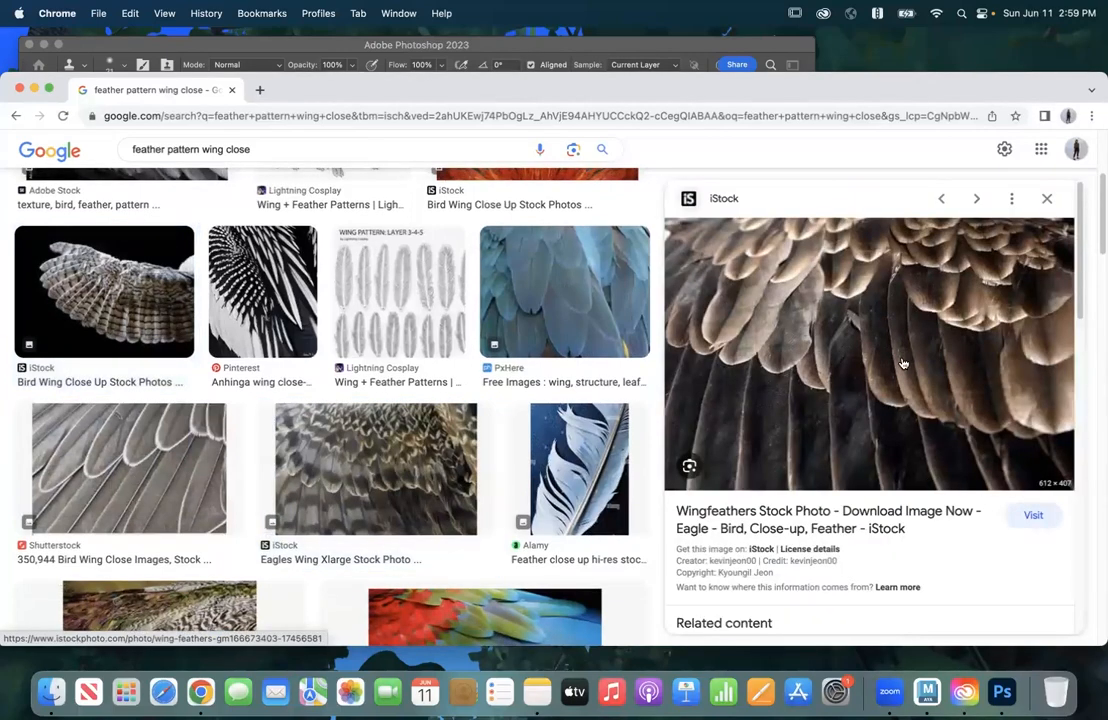
Step: Open the related Adobe Stock close-up of brown eagle wings and save the image to the Desktop as "wing"
{"action": "scroll", "coordinate": [935, 455], "scroll_direction": "down", "scroll_amount": 4}
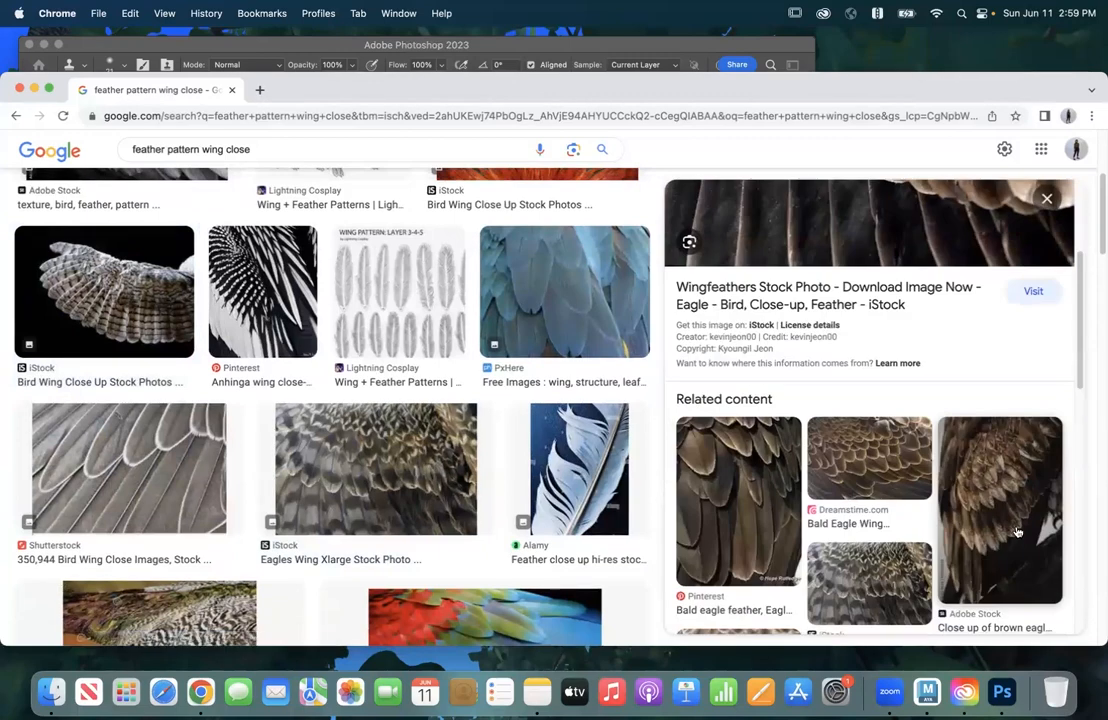
{"action": "left_click", "coordinate": [935, 455]}
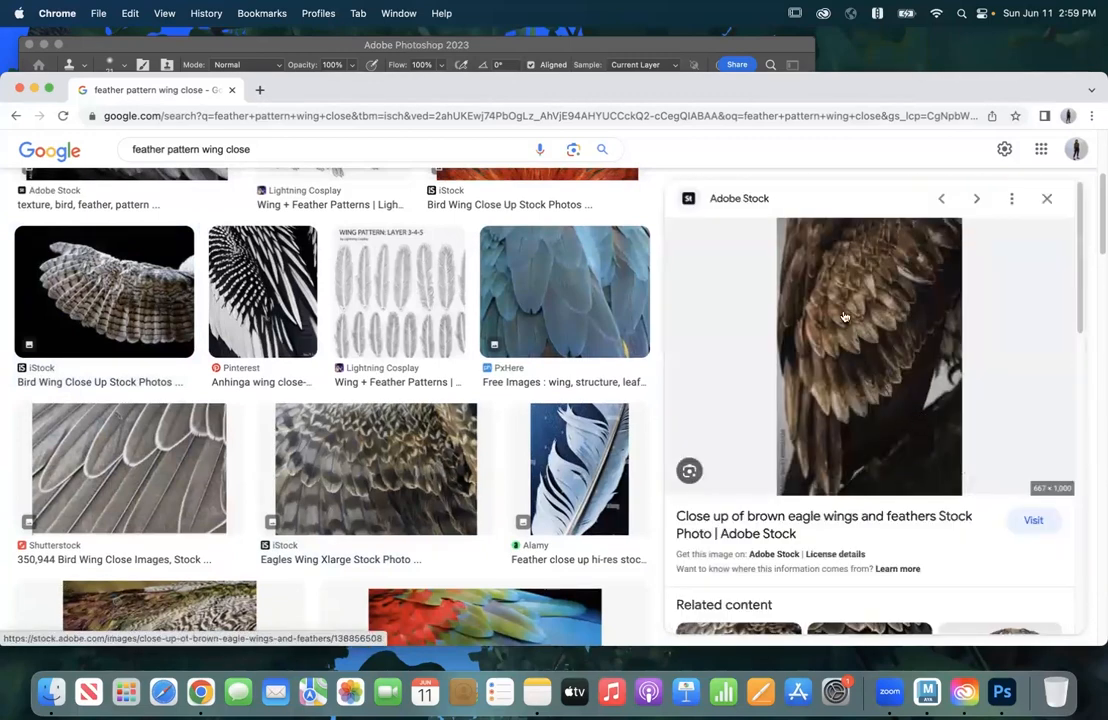
{"action": "right_click", "coordinate": [830, 357]}
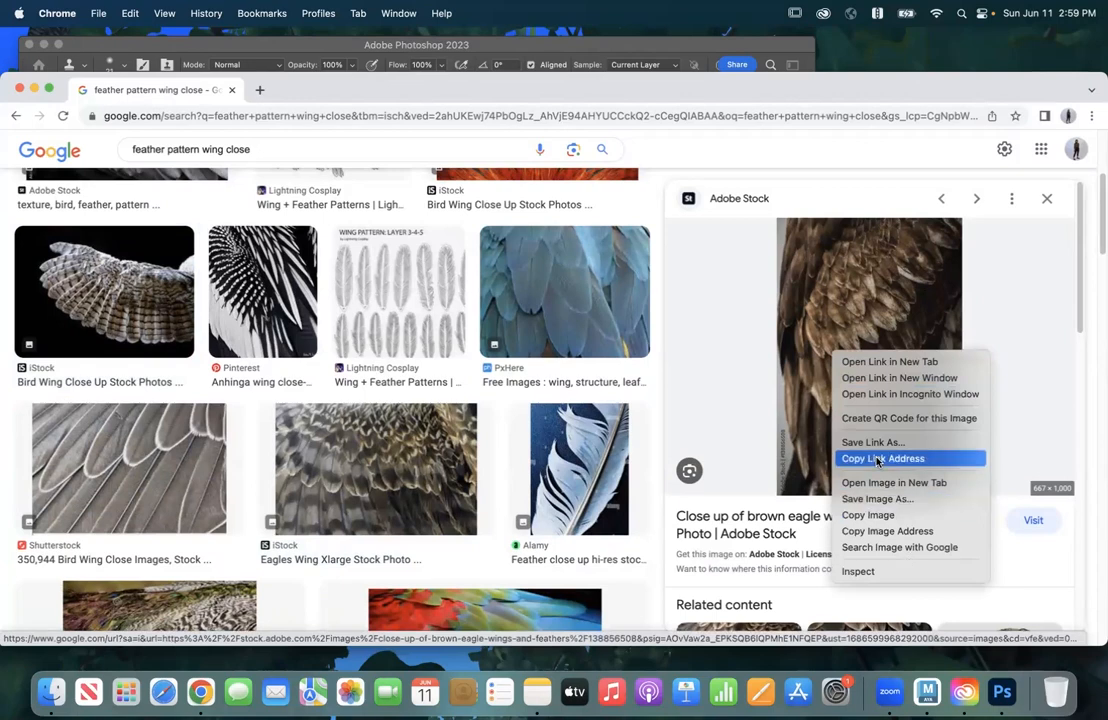
{"action": "left_click", "coordinate": [877, 502]}
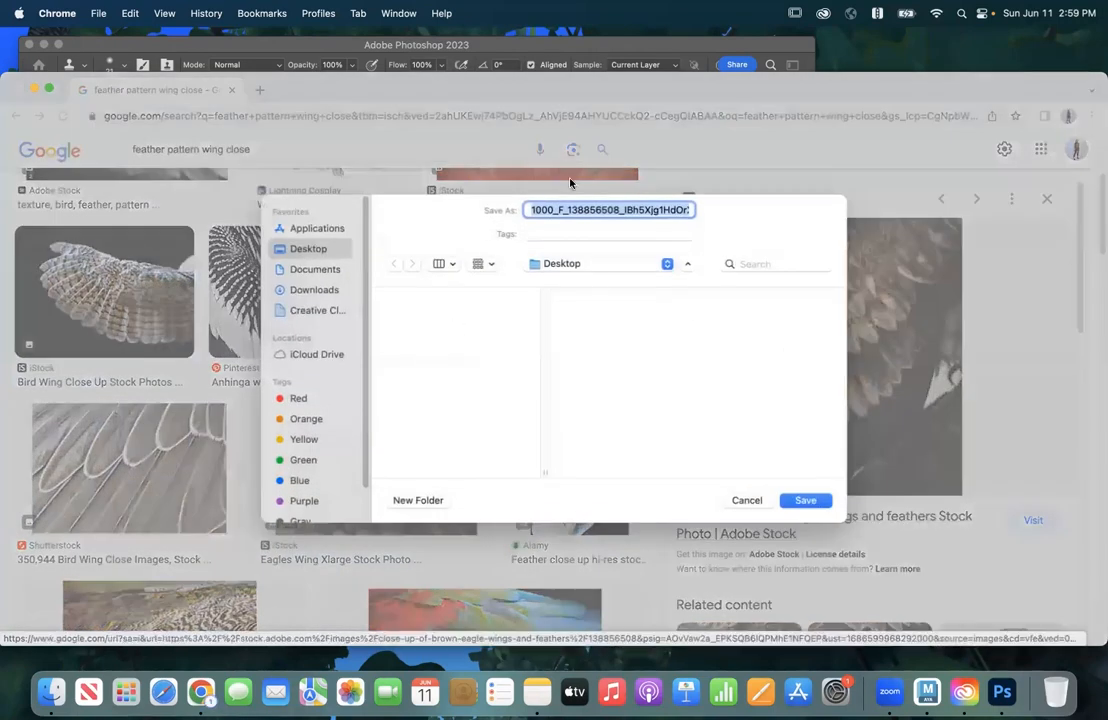
{"action": "type", "text": "wing"}
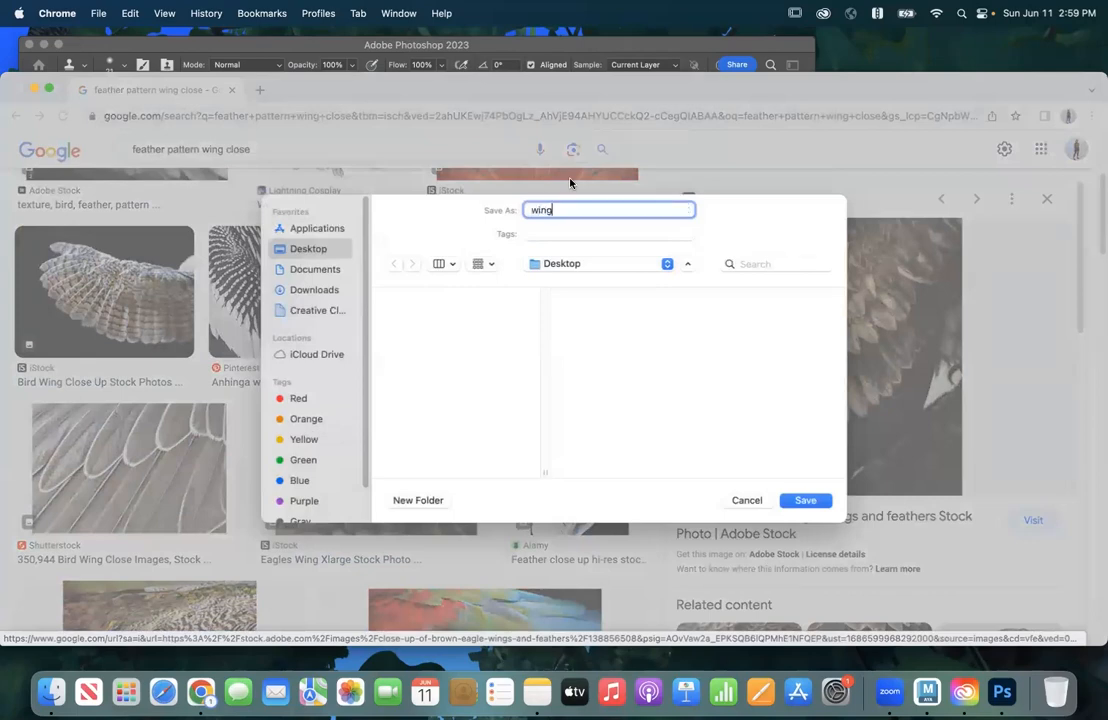
{"action": "left_click", "coordinate": [805, 502]}
Step: Switch to Photoshop and open wing.jpeg from the Desktop, allowing access to that folder
{"action": "left_click", "coordinate": [1002, 690]}
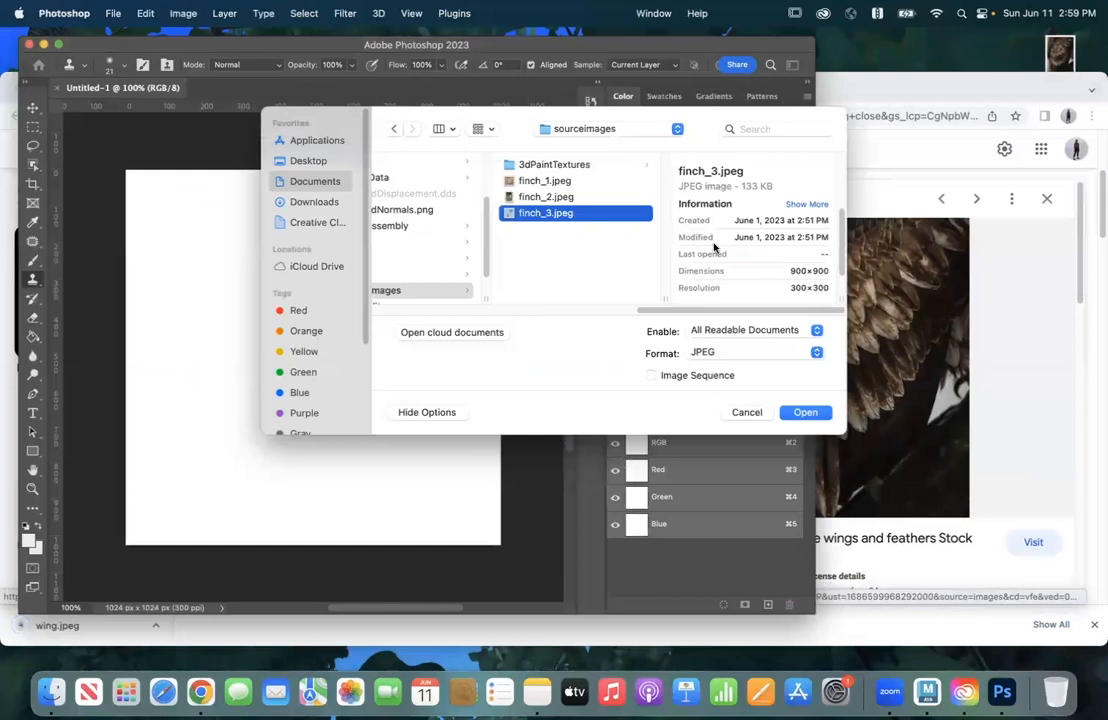
{"action": "left_click", "coordinate": [300, 161]}
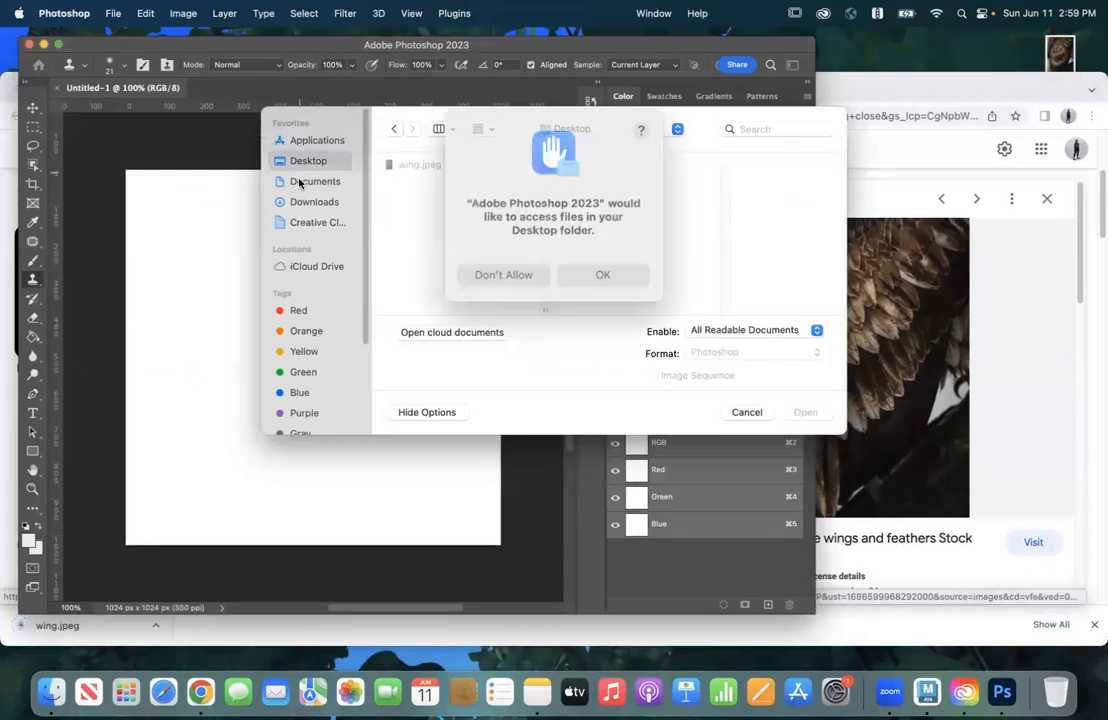
{"action": "left_click", "coordinate": [566, 262]}
{"action": "left_click", "coordinate": [315, 181]}
{"action": "left_click", "coordinate": [306, 160]}
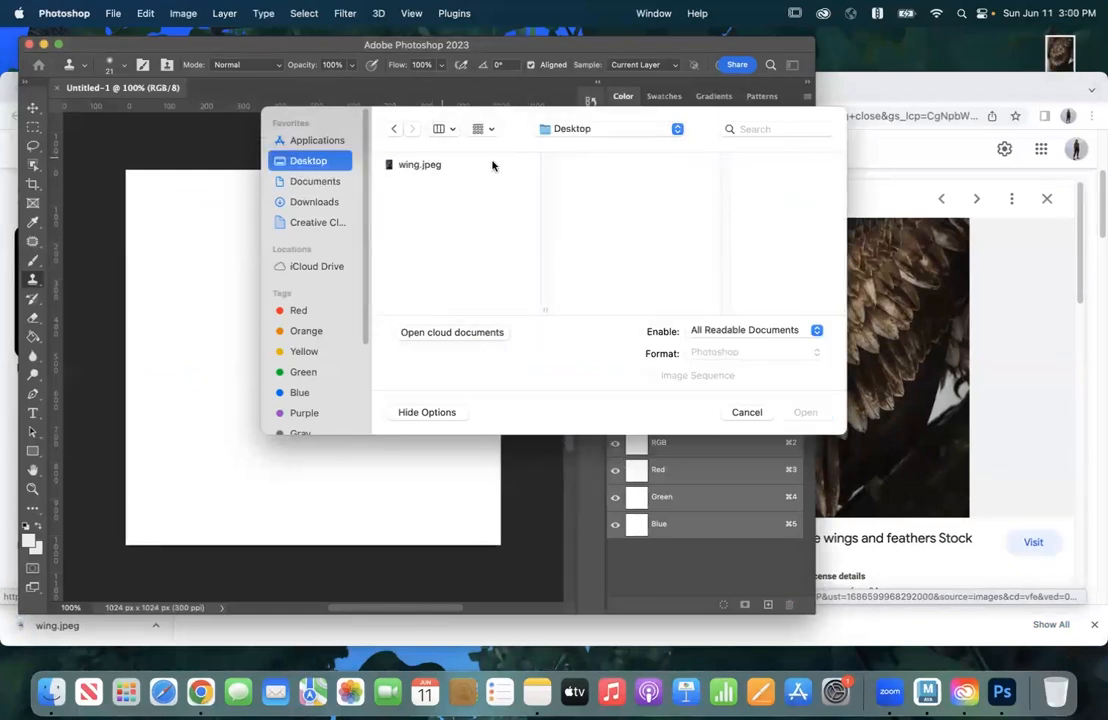
{"action": "left_click", "coordinate": [420, 165]}
{"action": "left_click", "coordinate": [805, 412]}
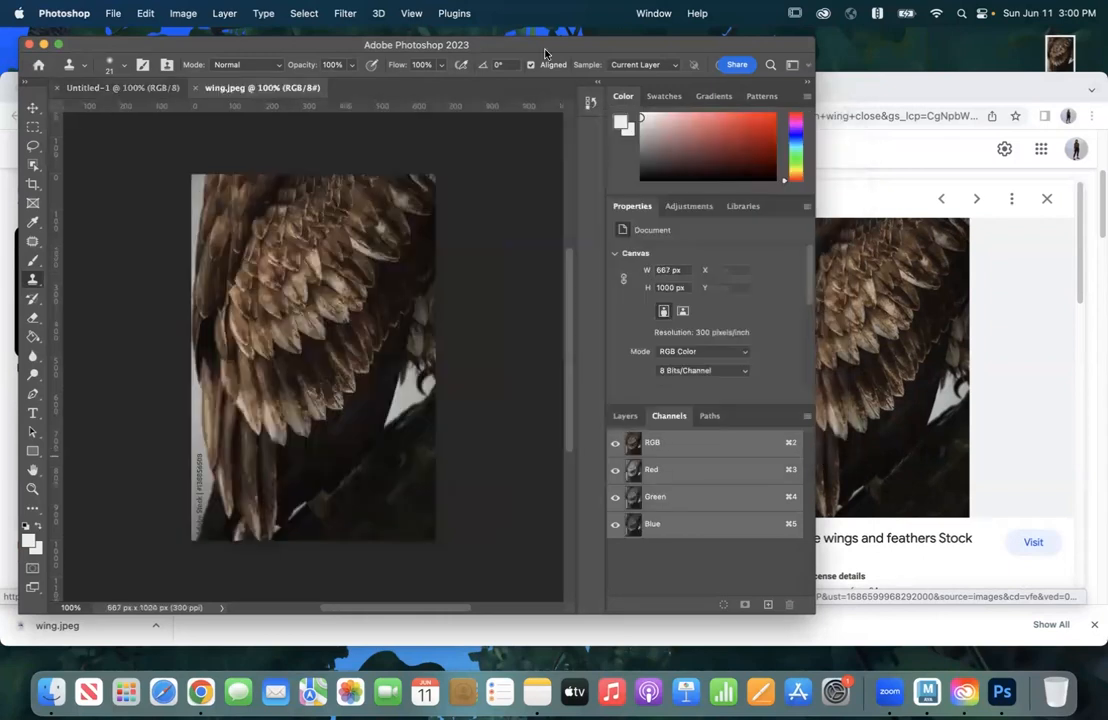
Step: Copy the entire wing.jpeg image and paste it into the Untitled-1 document
{"action": "left_click", "coordinate": [146, 13]}
{"action": "left_click", "coordinate": [146, 13]}
{"action": "key", "text": "super+a"}
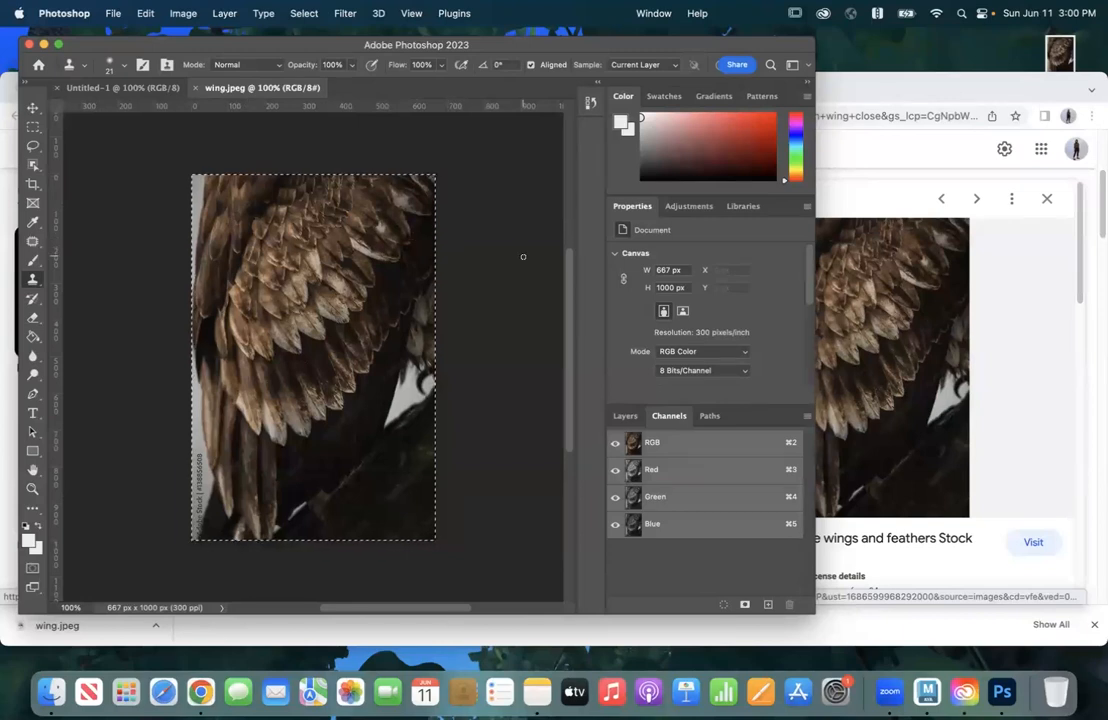
{"action": "key", "text": "super+c"}
{"action": "left_click", "coordinate": [133, 93]}
{"action": "key", "text": "super+v"}
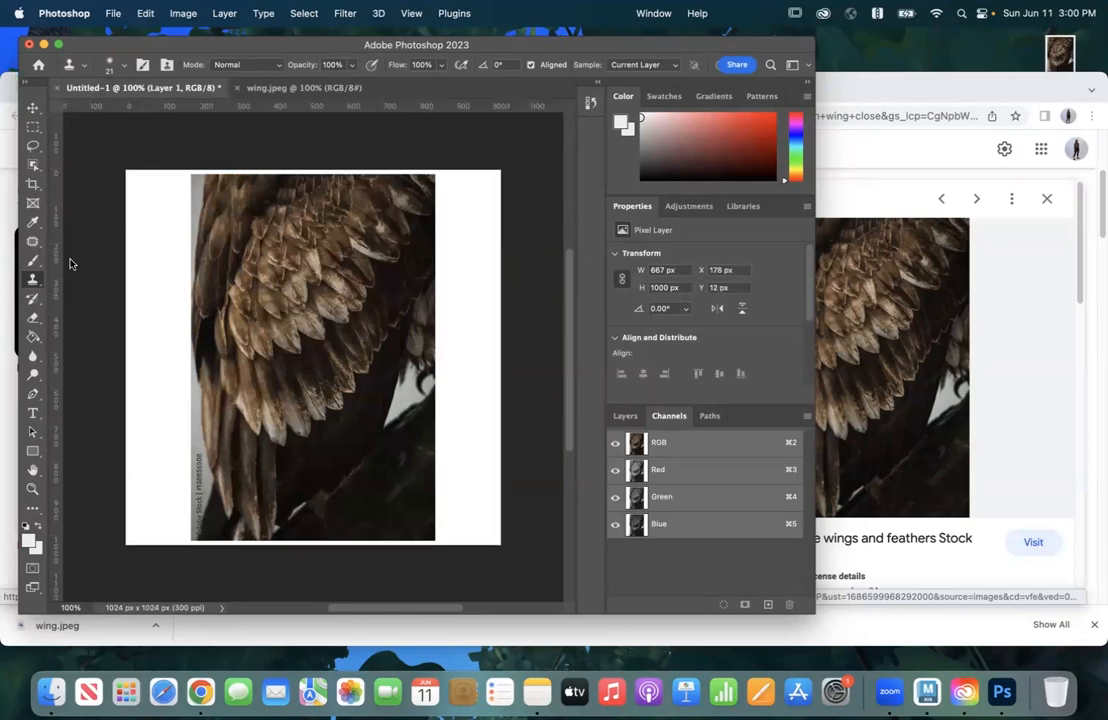
Step: Transform the pasted wing layer, enlarging it proportionally to about 184% from its lower corner
{"action": "left_click", "coordinate": [138, 14]}
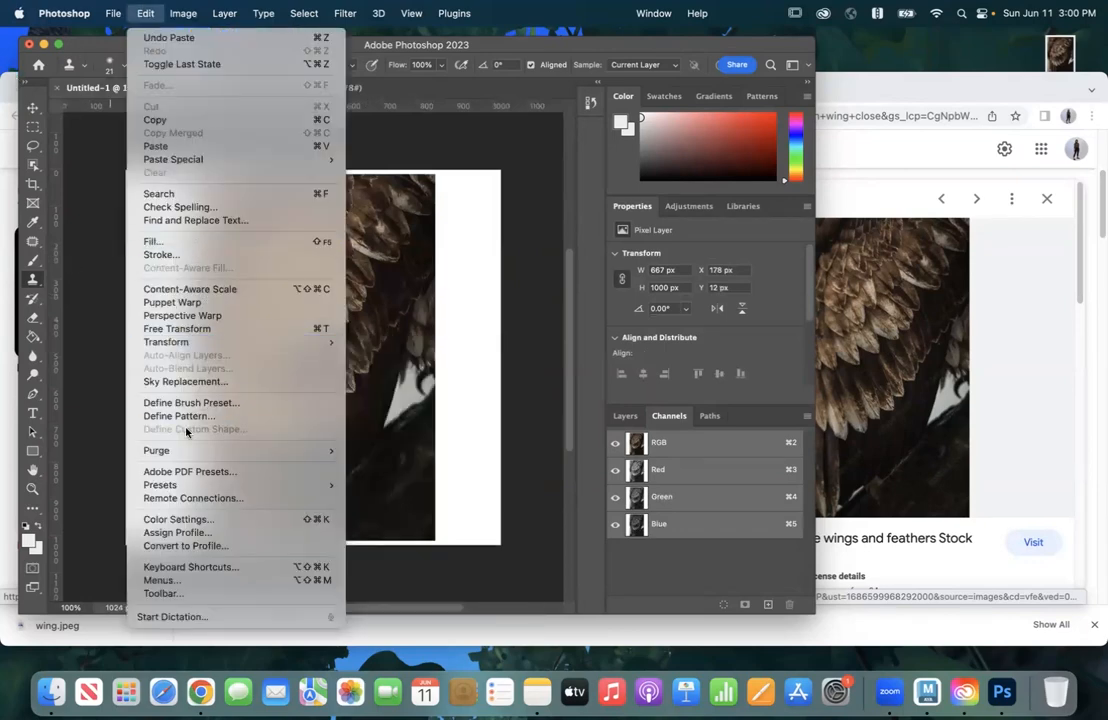
{"action": "mouse_move", "coordinate": [242, 343]}
{"action": "left_click", "coordinate": [372, 365]}
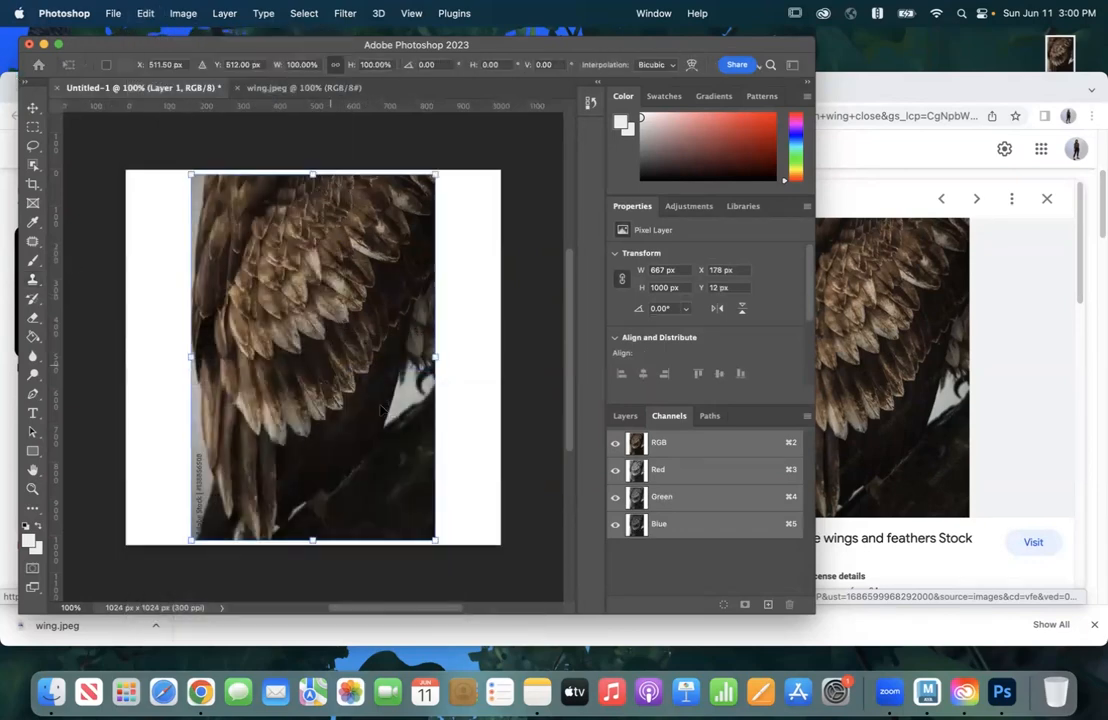
{"action": "left_click_drag", "start_coordinate": [434, 541], "coordinate": [388, 391]}
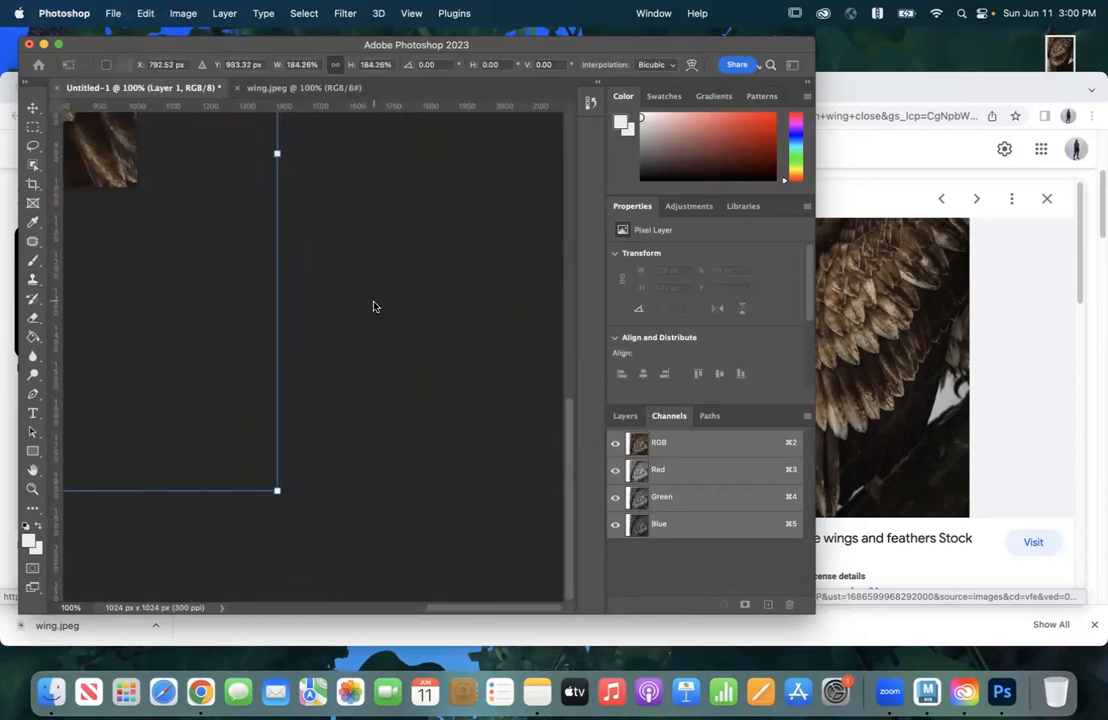
Step: Enlarge the wing layer further to about 236%, shift it so the feathers cover the whole canvas, and apply the transform
{"action": "scroll", "coordinate": [373, 304], "scroll_direction": "up", "scroll_amount": 10}
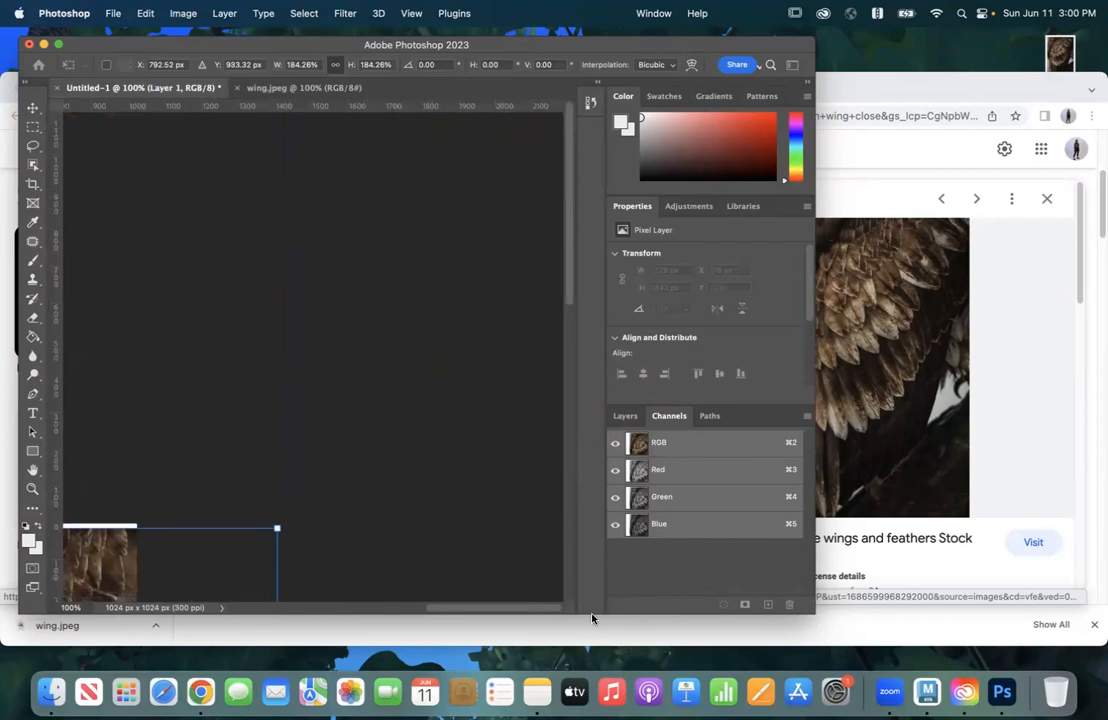
{"action": "scroll", "coordinate": [430, 589], "scroll_direction": "left", "scroll_amount": 5}
{"action": "scroll", "coordinate": [415, 418], "scroll_direction": "down", "scroll_amount": 10}
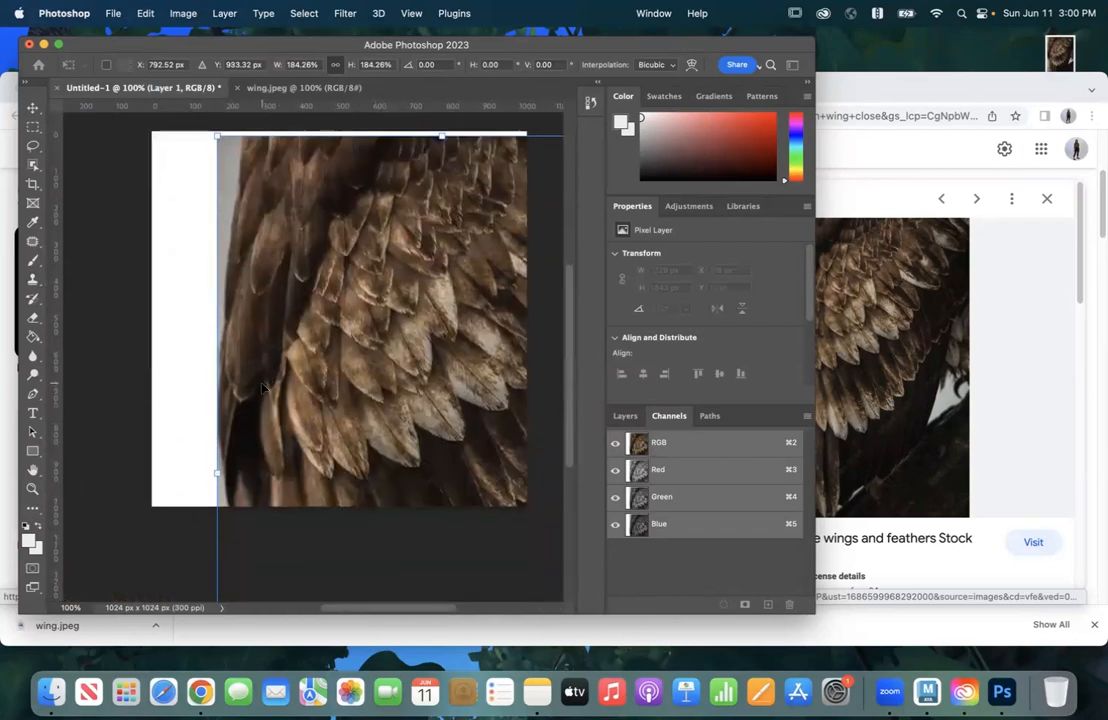
{"action": "left_click_drag", "start_coordinate": [218, 136], "coordinate": [93, 191]}
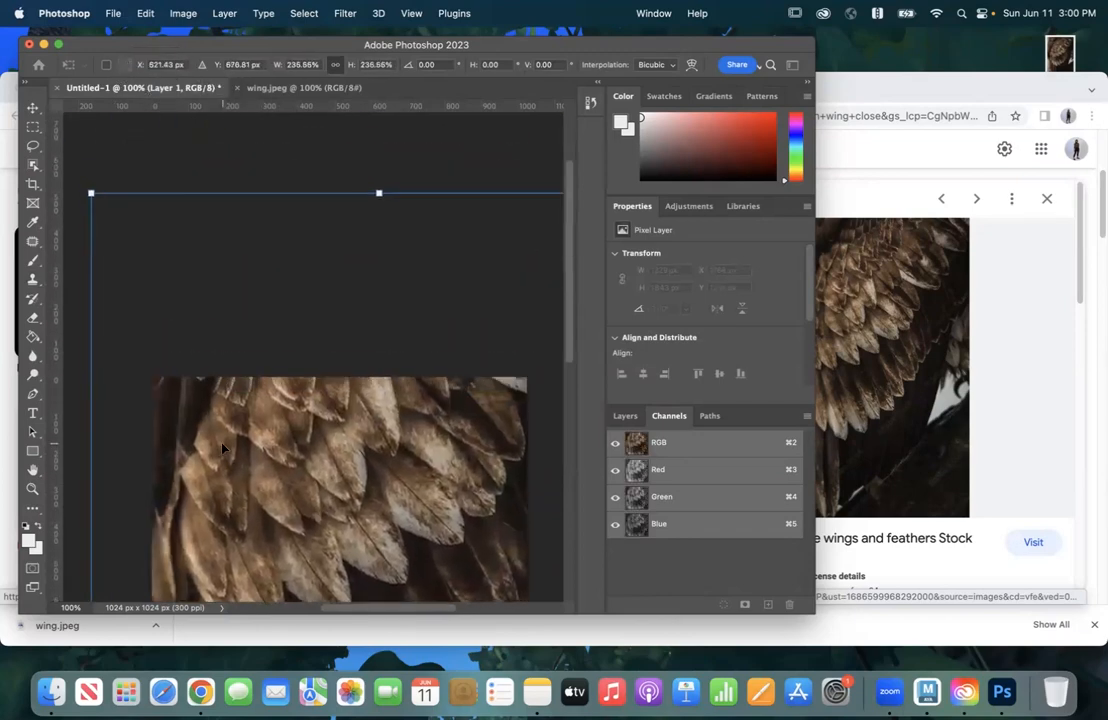
{"action": "scroll", "coordinate": [224, 440], "scroll_direction": "down", "scroll_amount": 4}
{"action": "scroll", "coordinate": [232, 434], "scroll_direction": "down", "scroll_amount": 5}
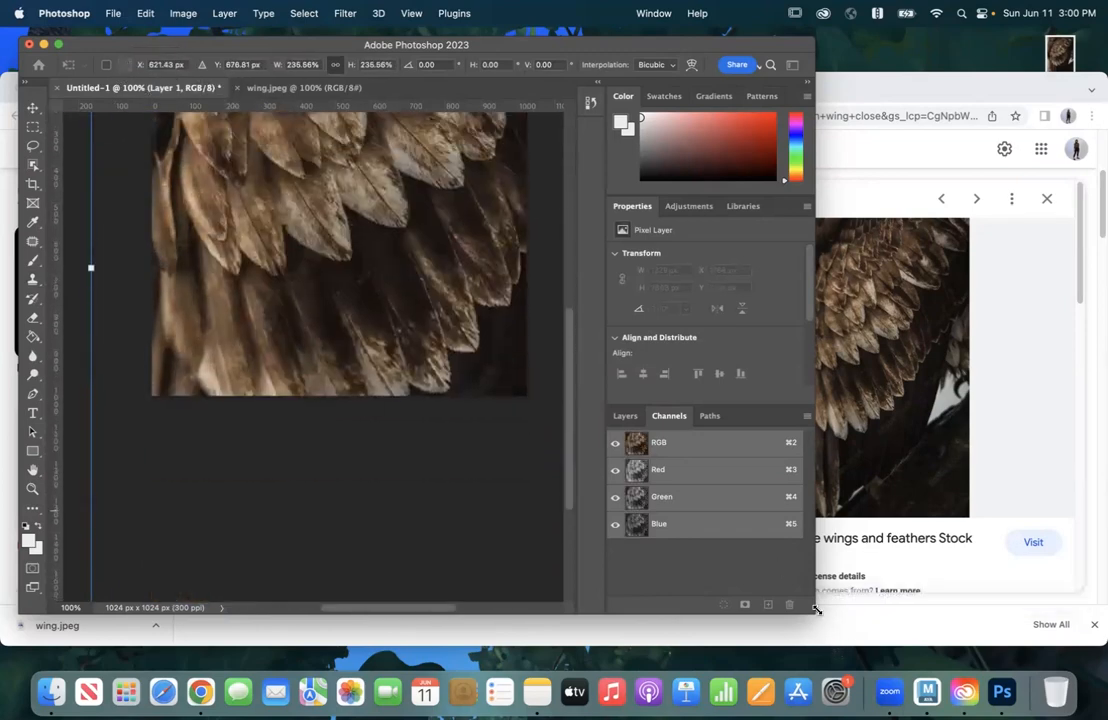
{"action": "left_click_drag", "start_coordinate": [920, 656], "coordinate": [1006, 667]}
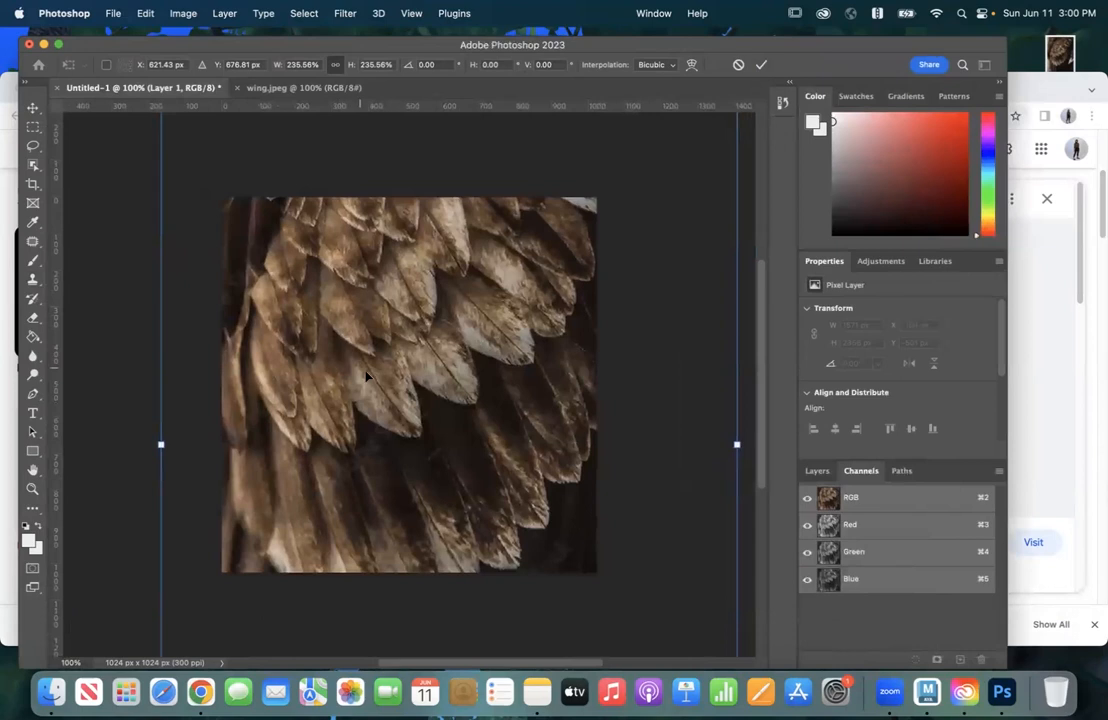
{"action": "left_click_drag", "start_coordinate": [385, 424], "coordinate": [391, 481]}
{"action": "key", "text": "Return"}
{"action": "key", "text": "s"}
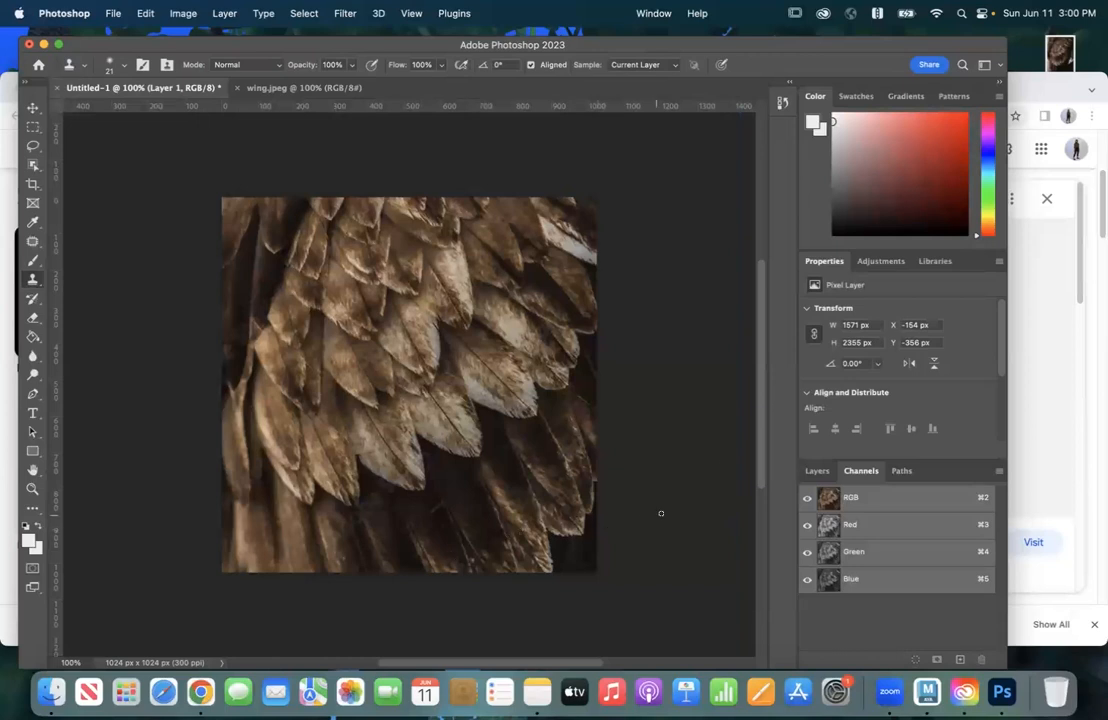
Step: Strongly increase both the contrast and the brightness of the wing layer with a Brightness/Contrast adjustment
{"action": "left_click", "coordinate": [186, 16]}
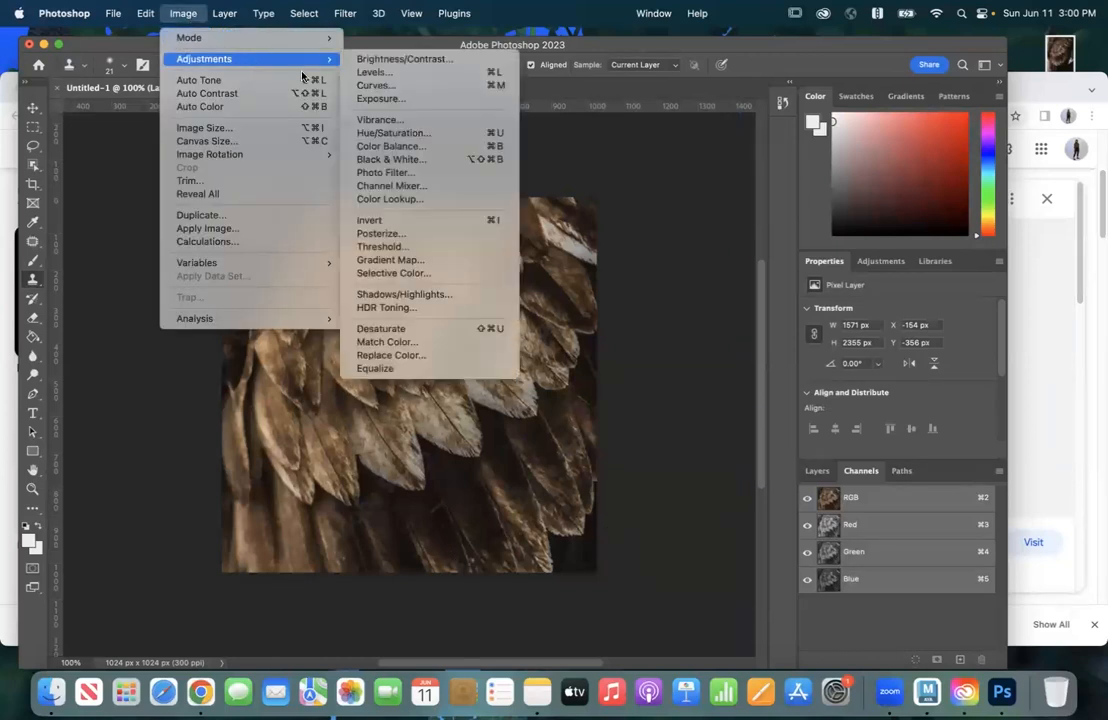
{"action": "mouse_move", "coordinate": [300, 62]}
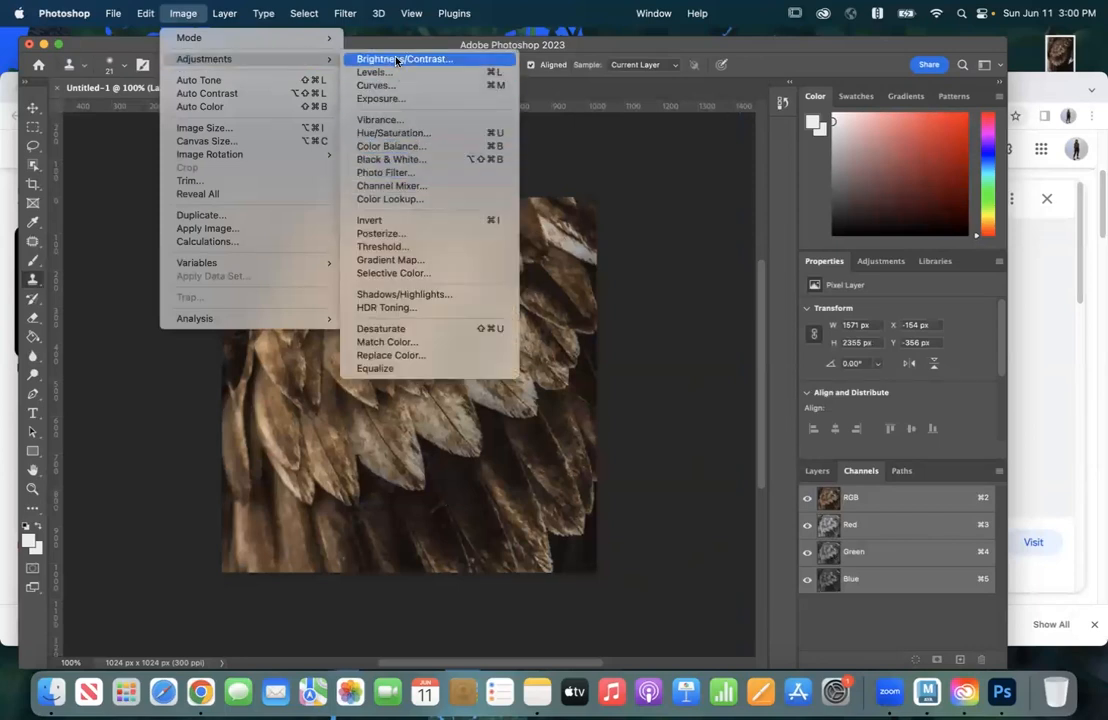
{"action": "left_click", "coordinate": [397, 61]}
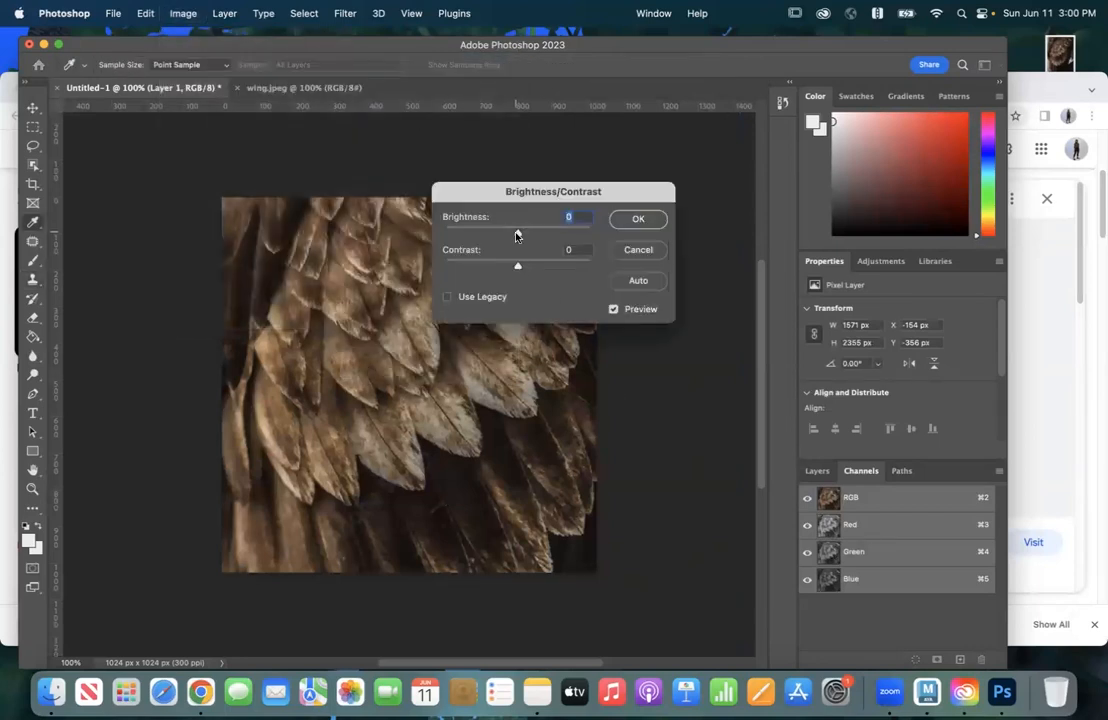
{"action": "left_click_drag", "start_coordinate": [518, 265], "coordinate": [617, 276]}
{"action": "left_click_drag", "start_coordinate": [519, 233], "coordinate": [613, 269]}
{"action": "left_click", "coordinate": [634, 215]}
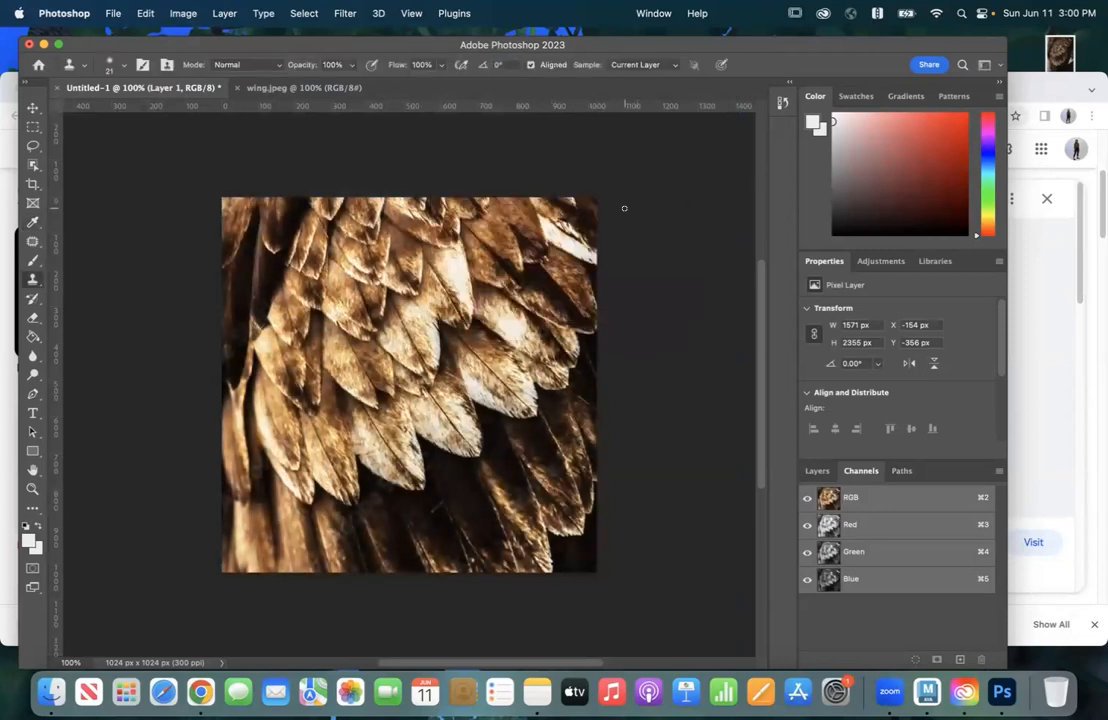
Step: Increase the wing layer's tonal contrast with a Levels adjustment, setting the RGB input black point to 16 and white point to 205
{"action": "left_click", "coordinate": [183, 13]}
{"action": "mouse_move", "coordinate": [200, 58]}
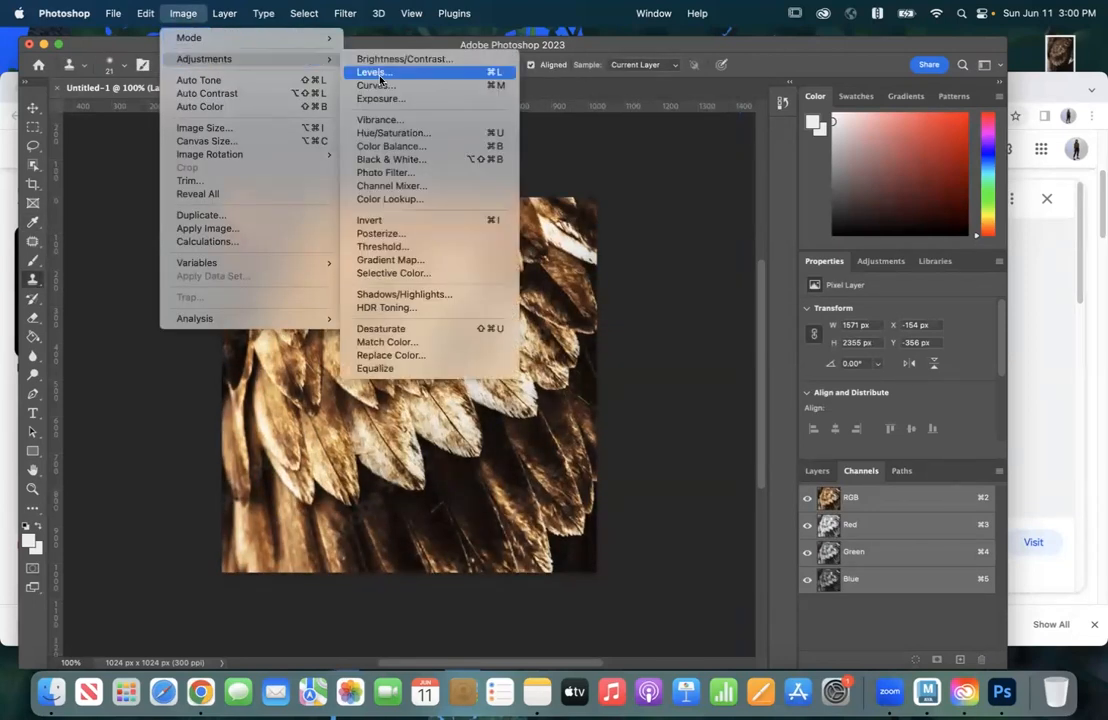
{"action": "left_click", "coordinate": [400, 72]}
{"action": "left_click_drag", "start_coordinate": [516, 148], "coordinate": [654, 149]}
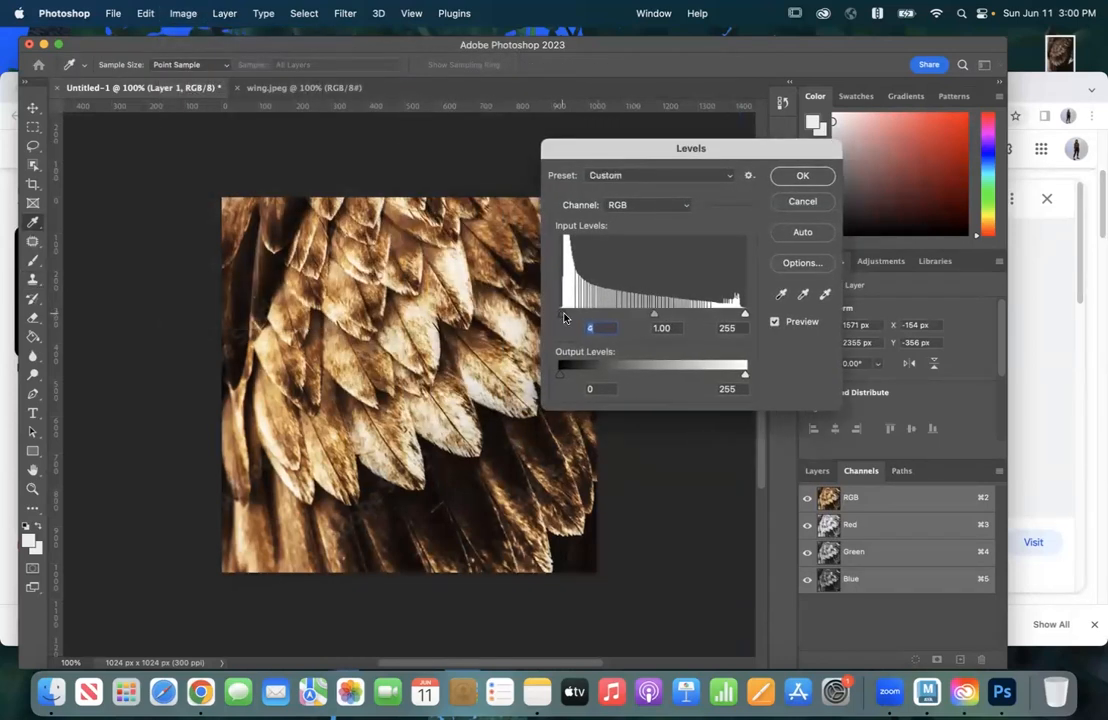
{"action": "left_click_drag", "start_coordinate": [558, 314], "coordinate": [577, 314]}
{"action": "left_click_drag", "start_coordinate": [741, 319], "coordinate": [718, 320]}
{"action": "mouse_move", "coordinate": [569, 317]}
{"action": "left_mouse_down"}
{"action": "mouse_move", "coordinate": [593, 323]}
{"action": "mouse_move", "coordinate": [564, 317]}
{"action": "left_mouse_up"}
{"action": "left_click_drag", "start_coordinate": [717, 317], "coordinate": [708, 316]}
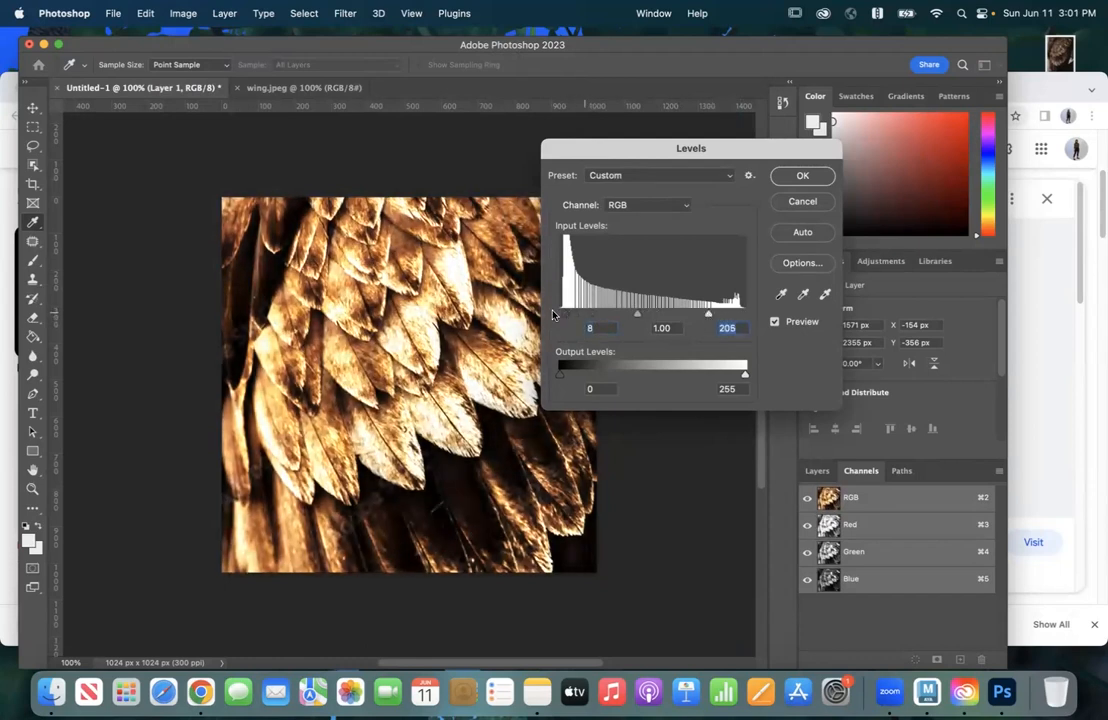
{"action": "left_click_drag", "start_coordinate": [568, 318], "coordinate": [570, 318]}
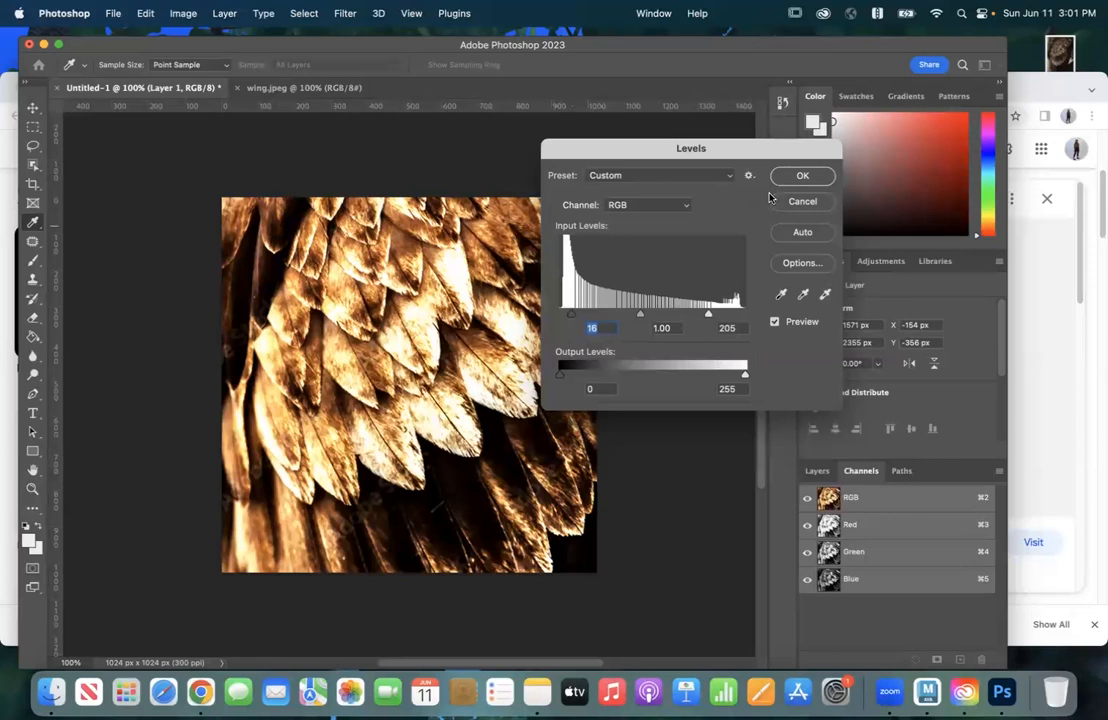
{"action": "left_click", "coordinate": [800, 177]}
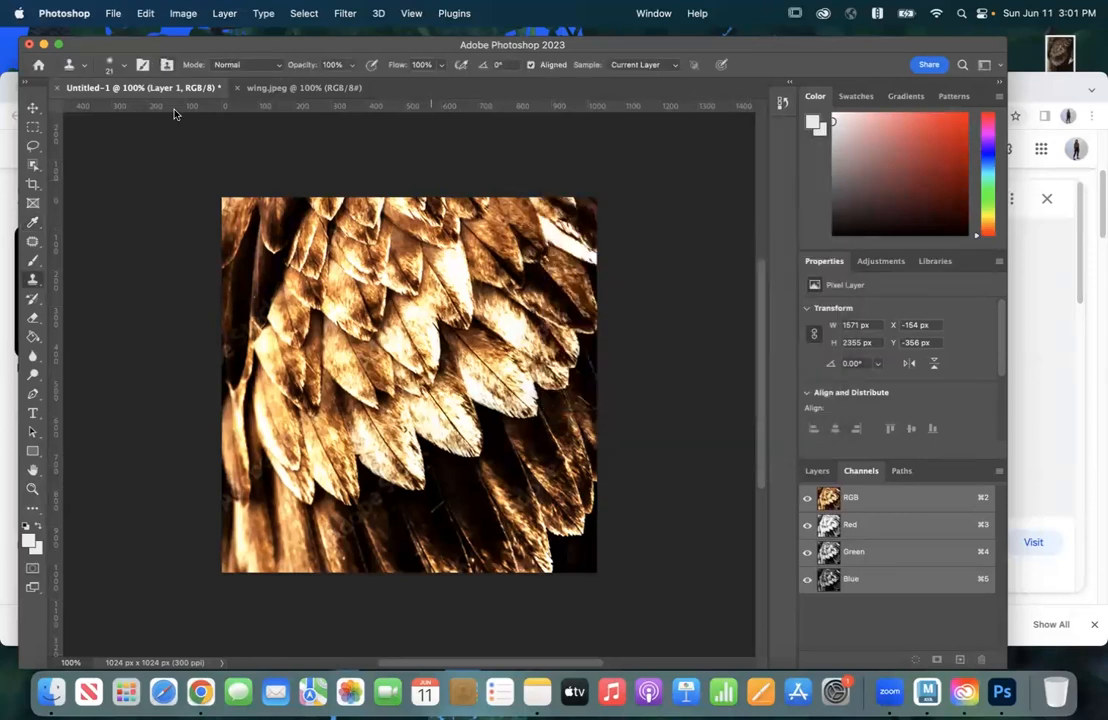
Step: Desaturate the wing layer to turn the brown feathers into a grayscale image
{"action": "left_click", "coordinate": [182, 12]}
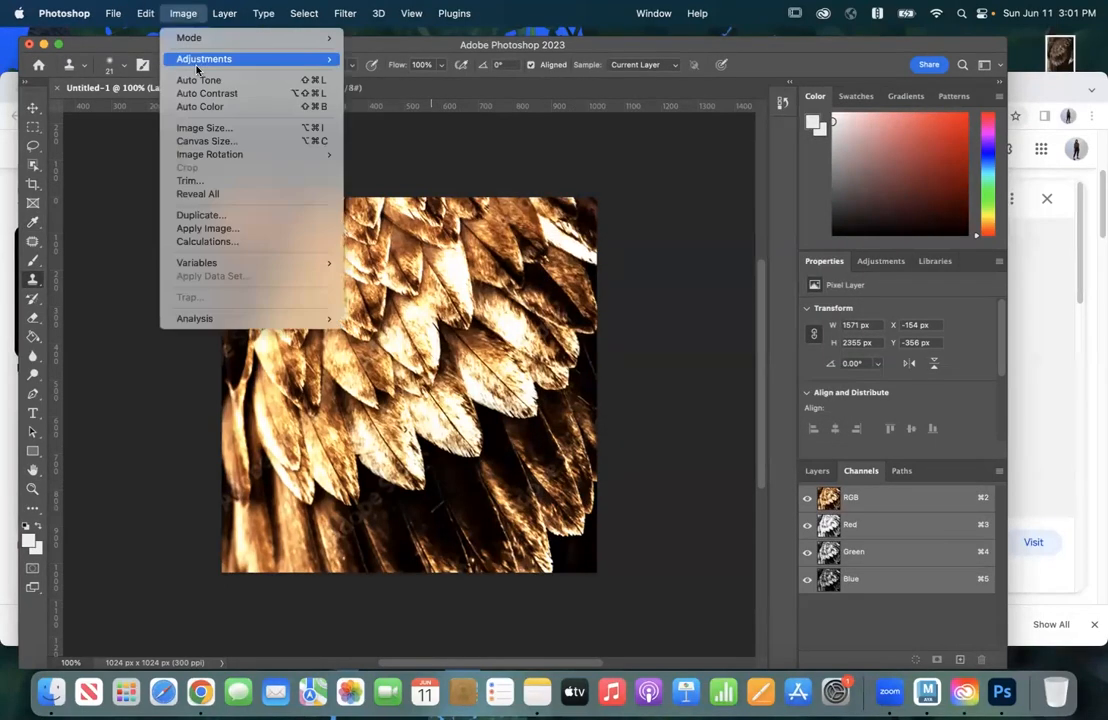
{"action": "mouse_move", "coordinate": [250, 58]}
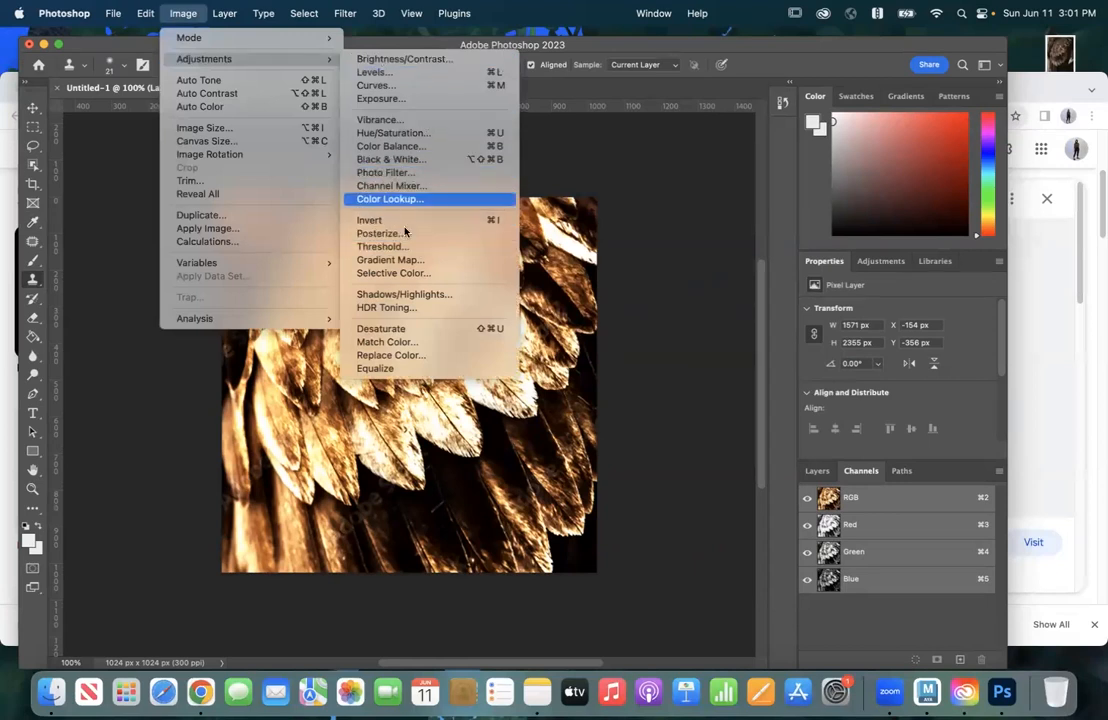
{"action": "left_click", "coordinate": [400, 328]}
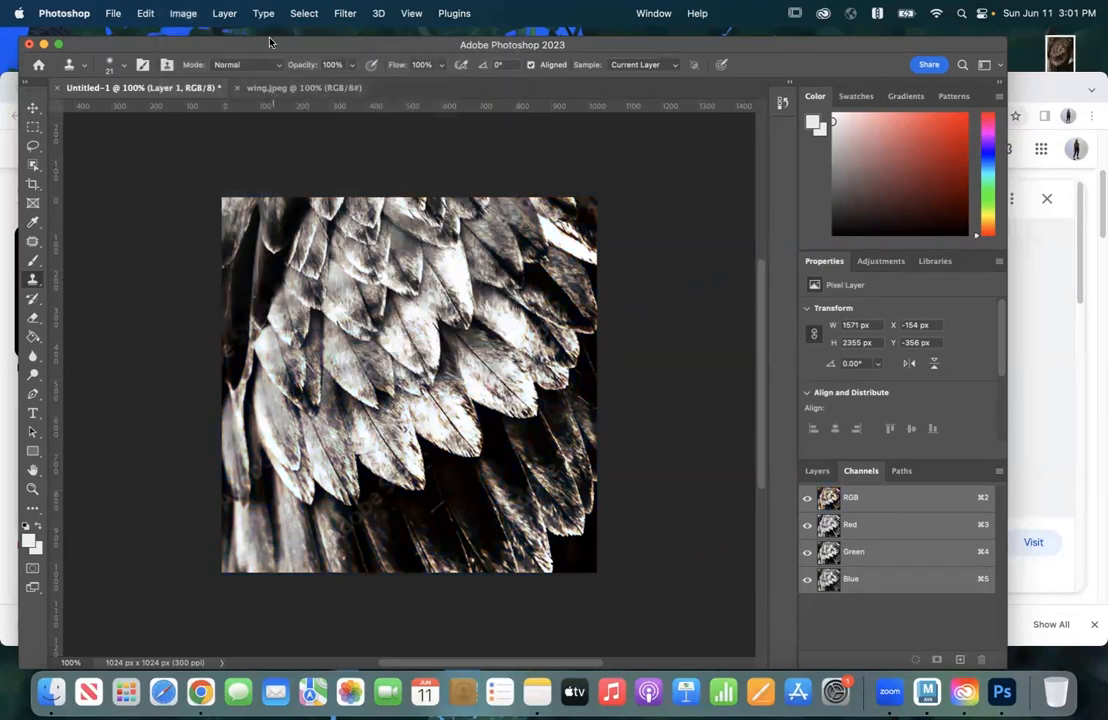
{"action": "left_click", "coordinate": [114, 13]}
{"action": "left_click", "coordinate": [123, 156]}
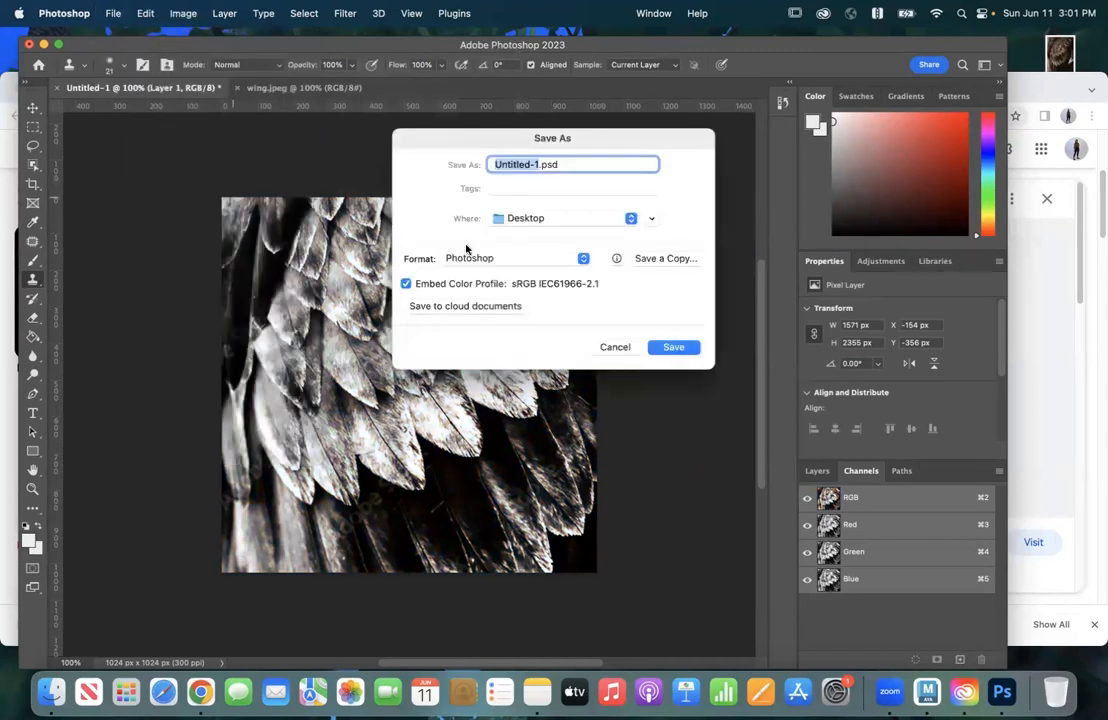
{"action": "left_click", "coordinate": [547, 257]}
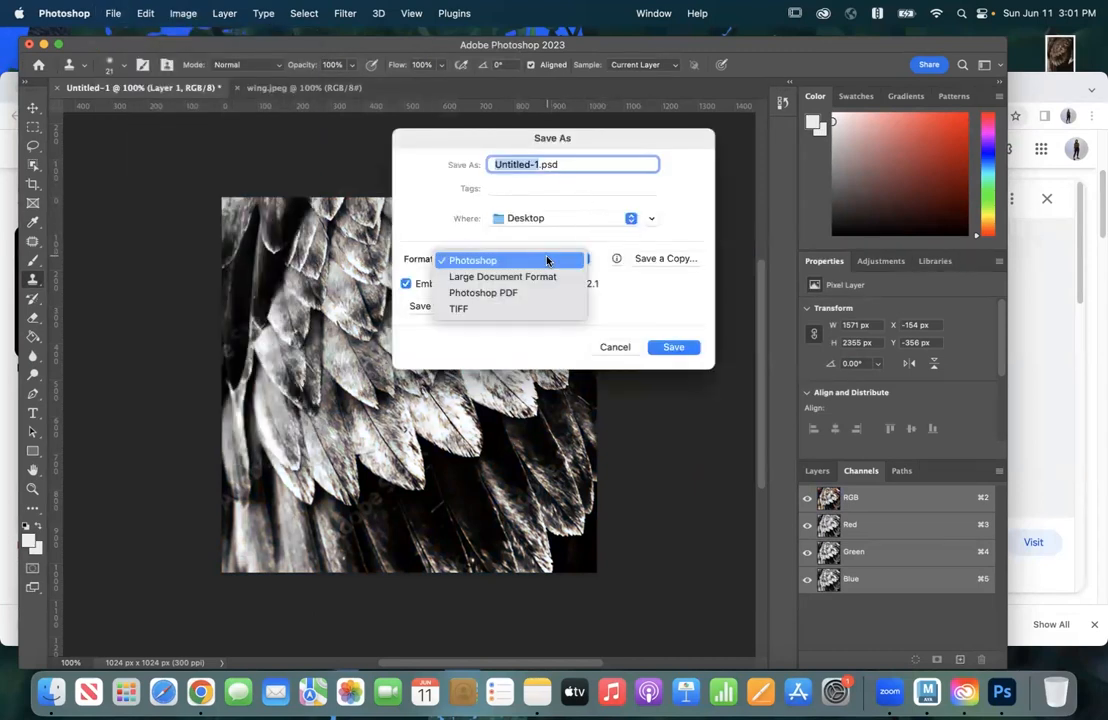
{"action": "left_click", "coordinate": [485, 220]}
{"action": "left_click", "coordinate": [627, 346]}
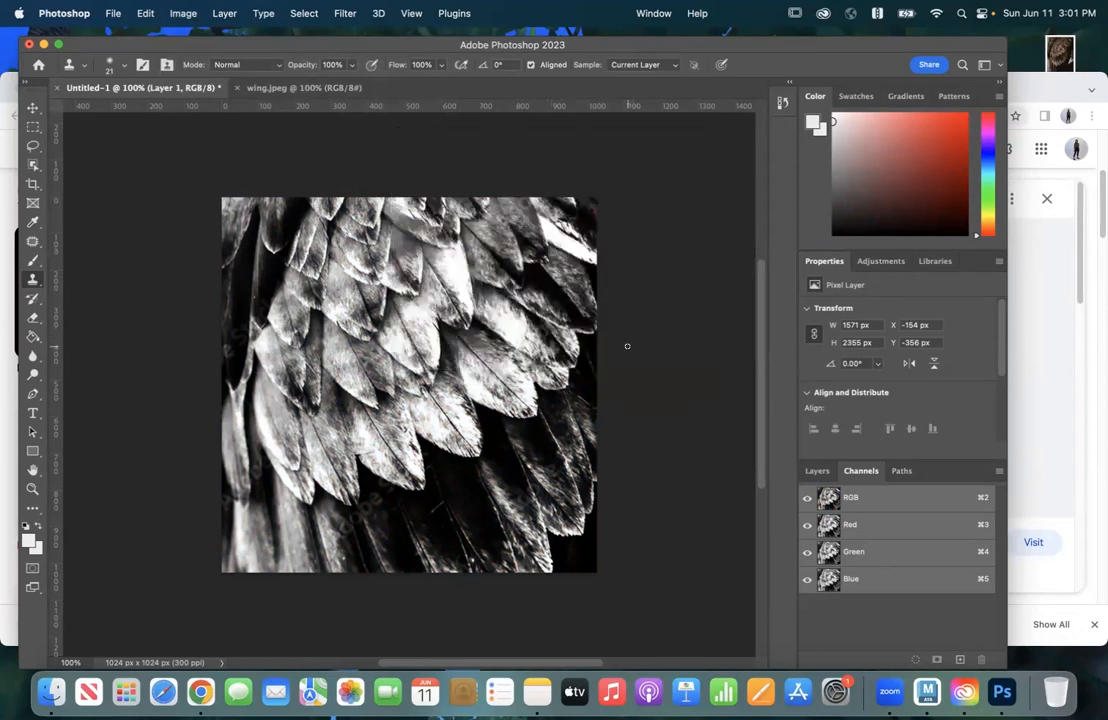
Step: Flatten the image, merging the wing layer and the white background into one layer
{"action": "left_click", "coordinate": [817, 470]}
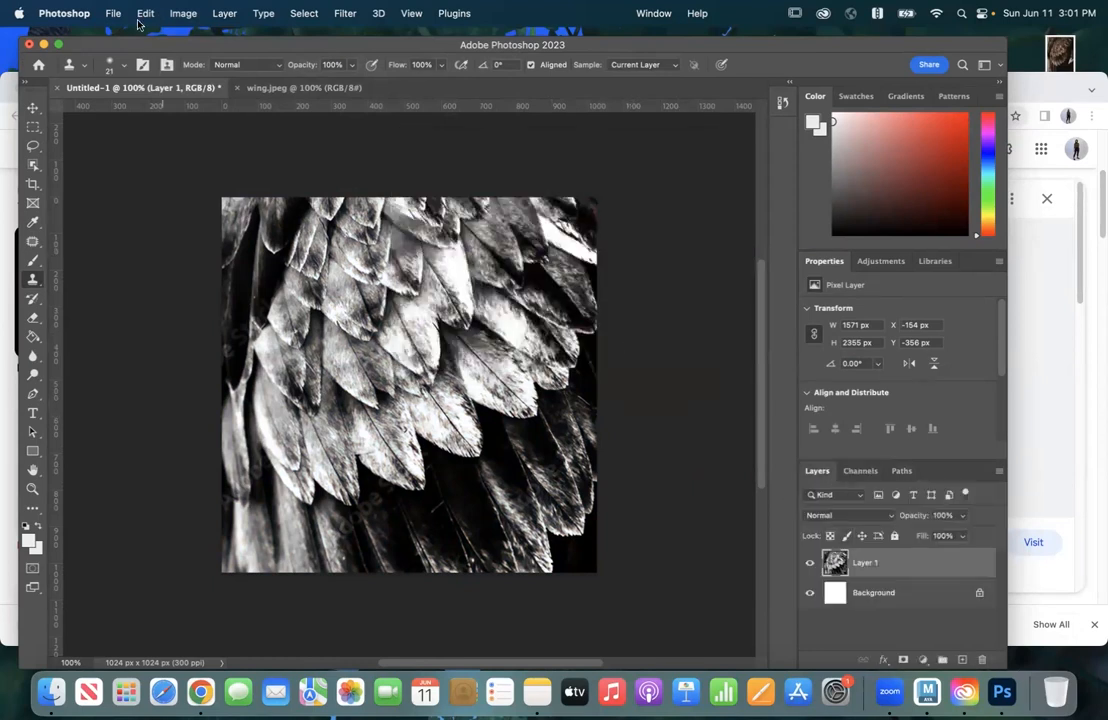
{"action": "left_click", "coordinate": [226, 13]}
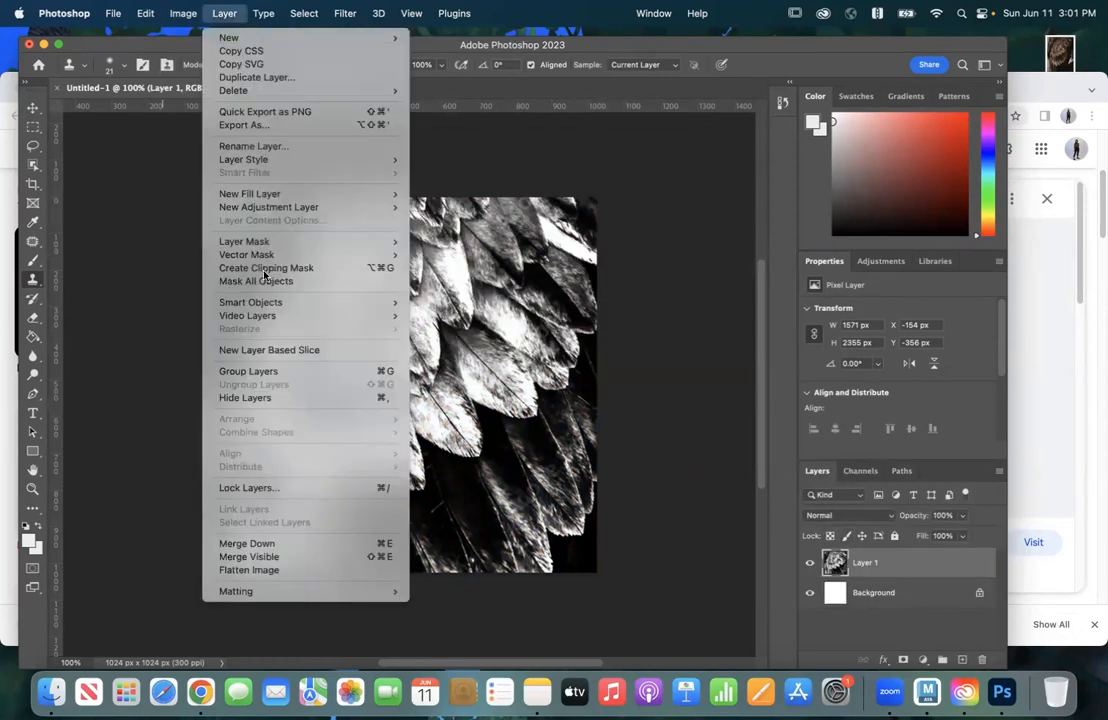
{"action": "left_click", "coordinate": [290, 572]}
Step: Start saving the flattened image as a JPEG, choosing Documents > Courses > 2023_Summer > 3D_Modeling > sourceimages as the destination folder
{"action": "left_click", "coordinate": [113, 13]}
{"action": "left_click", "coordinate": [139, 176]}
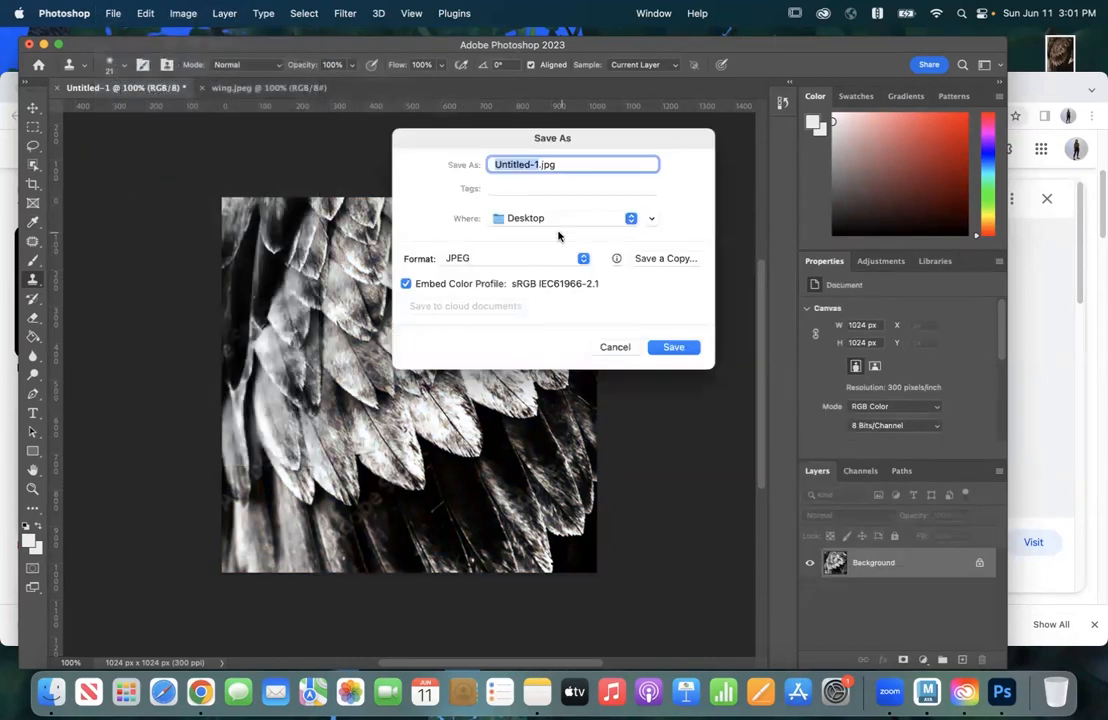
{"action": "left_click", "coordinate": [558, 214]}
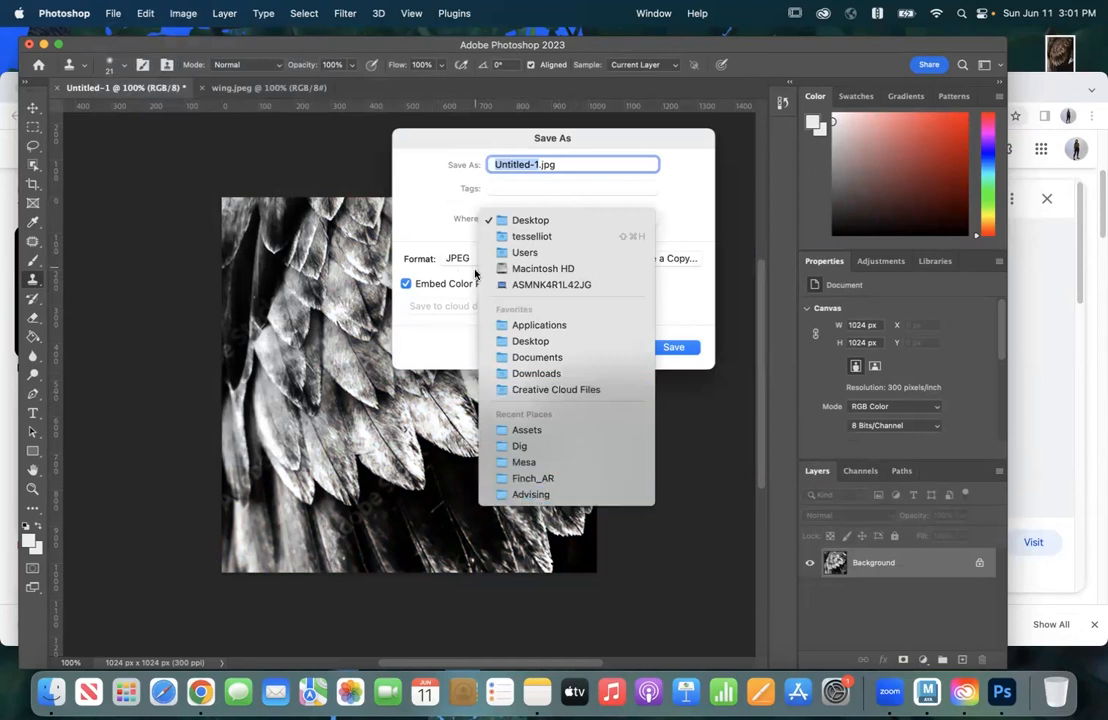
{"action": "left_click", "coordinate": [620, 357]}
{"action": "left_click", "coordinate": [649, 219]}
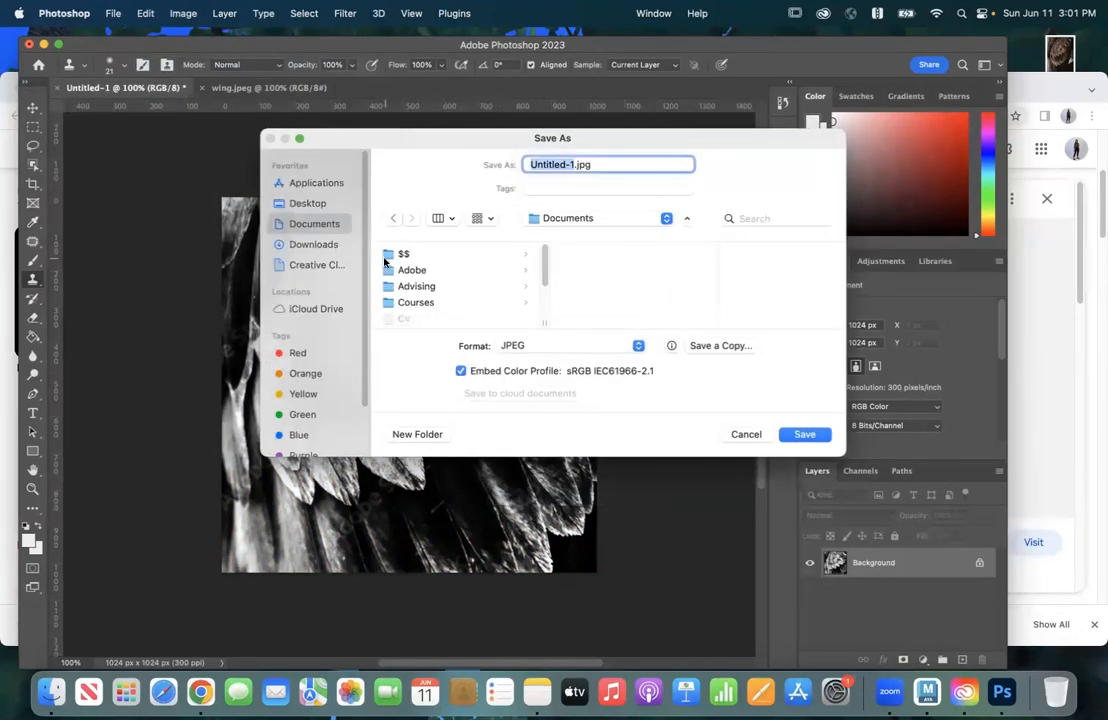
{"action": "left_click", "coordinate": [437, 301]}
{"action": "scroll", "coordinate": [601, 312], "scroll_direction": "down", "scroll_amount": 2}
{"action": "left_click", "coordinate": [610, 296]}
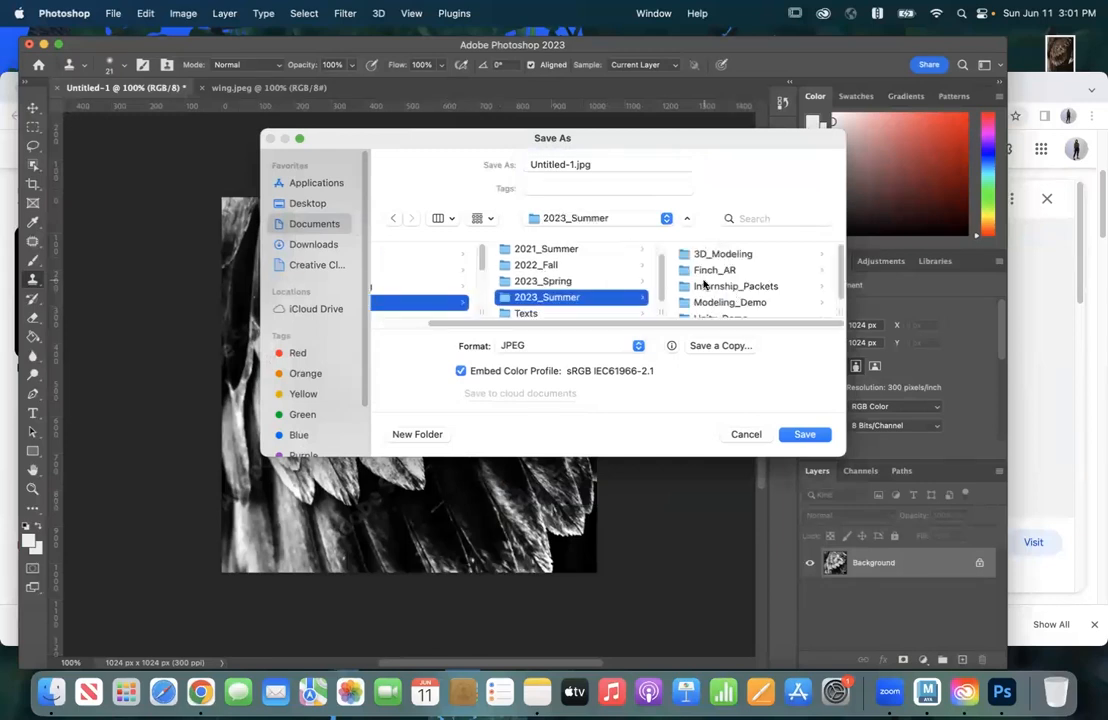
{"action": "left_click", "coordinate": [720, 258]}
{"action": "scroll", "coordinate": [698, 296], "scroll_direction": "down", "scroll_amount": 5}
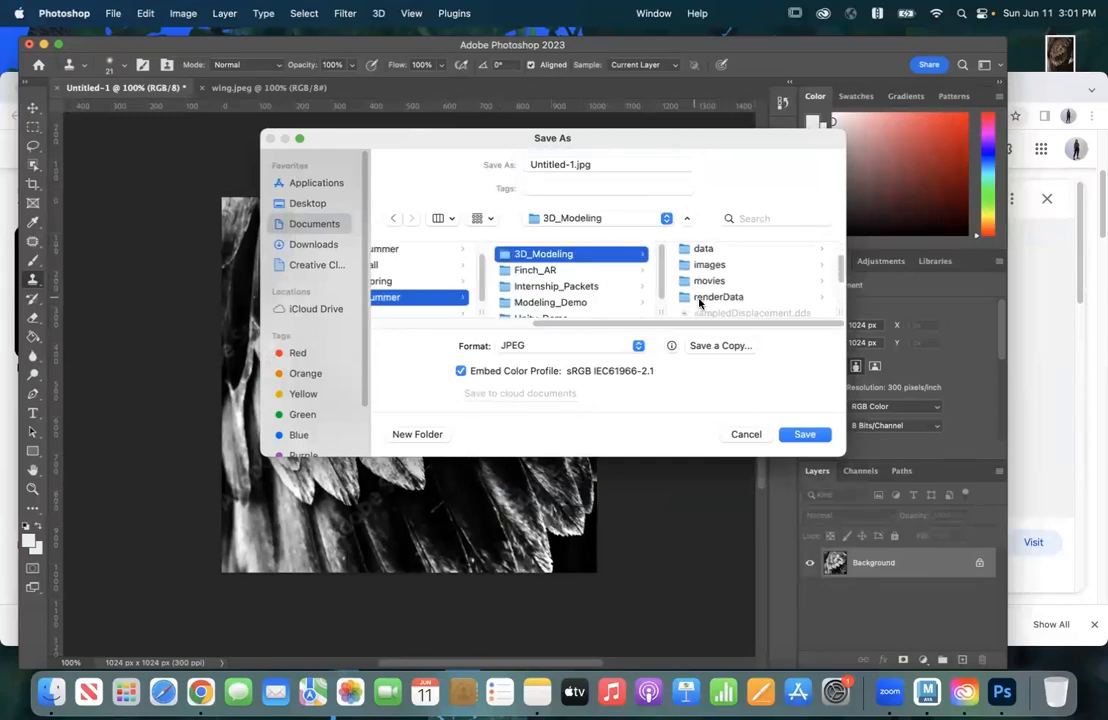
{"action": "scroll", "coordinate": [704, 296], "scroll_direction": "down", "scroll_amount": 3}
{"action": "left_click", "coordinate": [705, 294]}
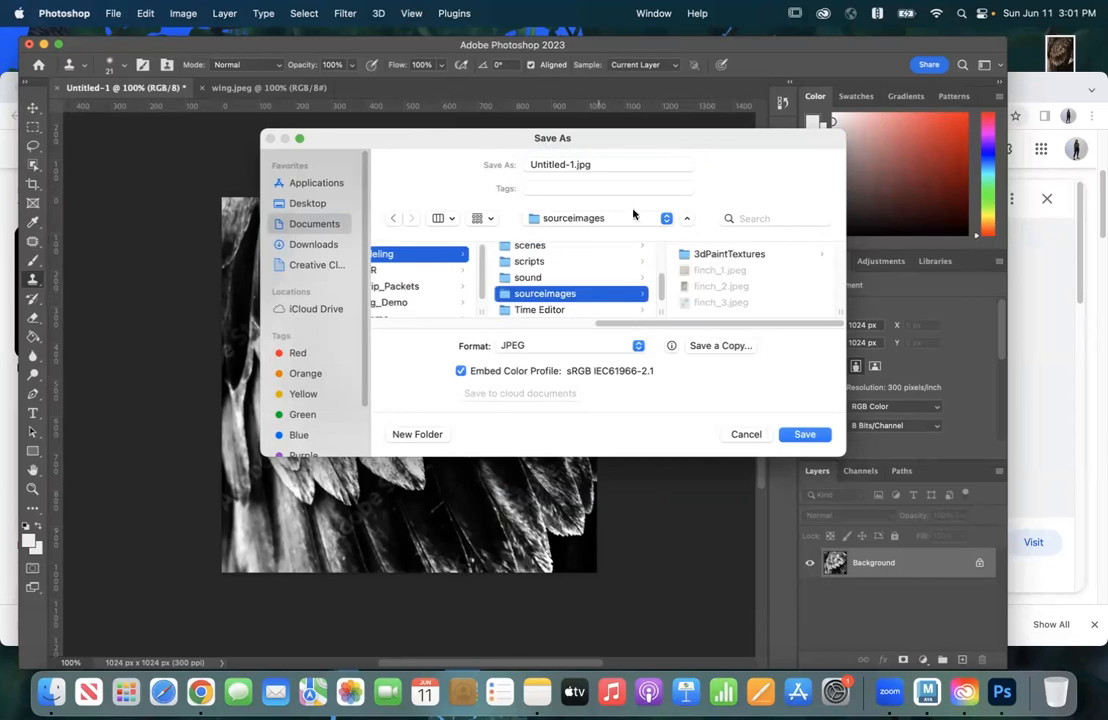
Step: Name the file tex_1.jpg and save it with maximum JPEG quality (12) and the Baseline ("Standard") format
{"action": "left_click", "coordinate": [575, 165]}
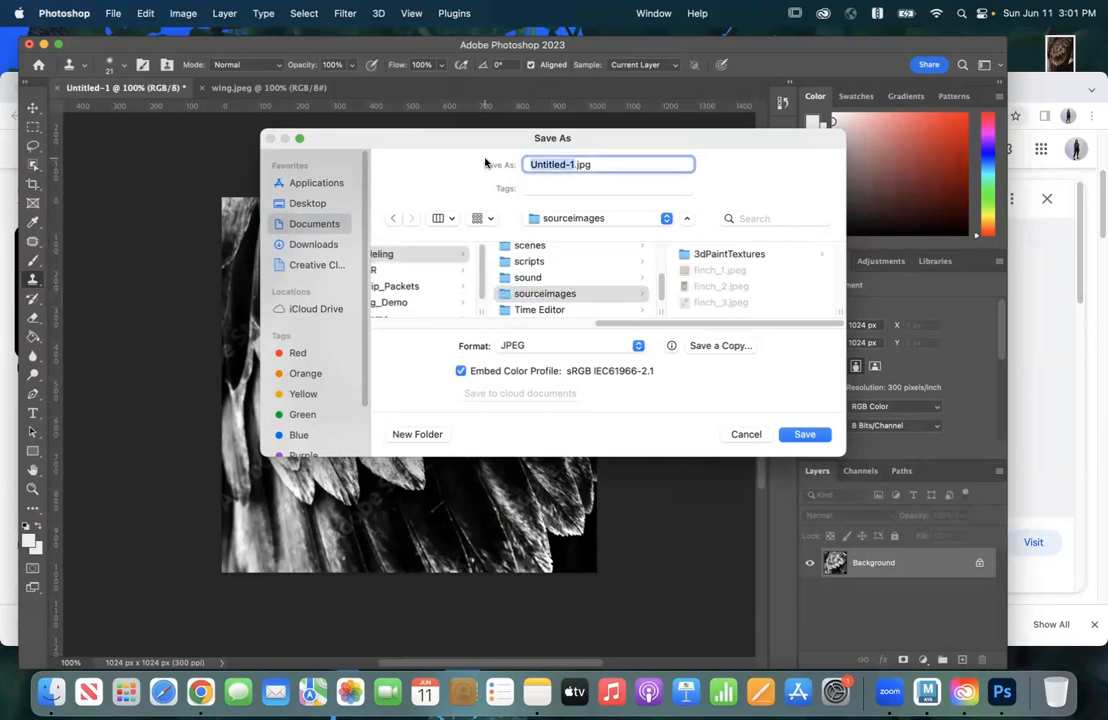
{"action": "type", "text": "sc"}
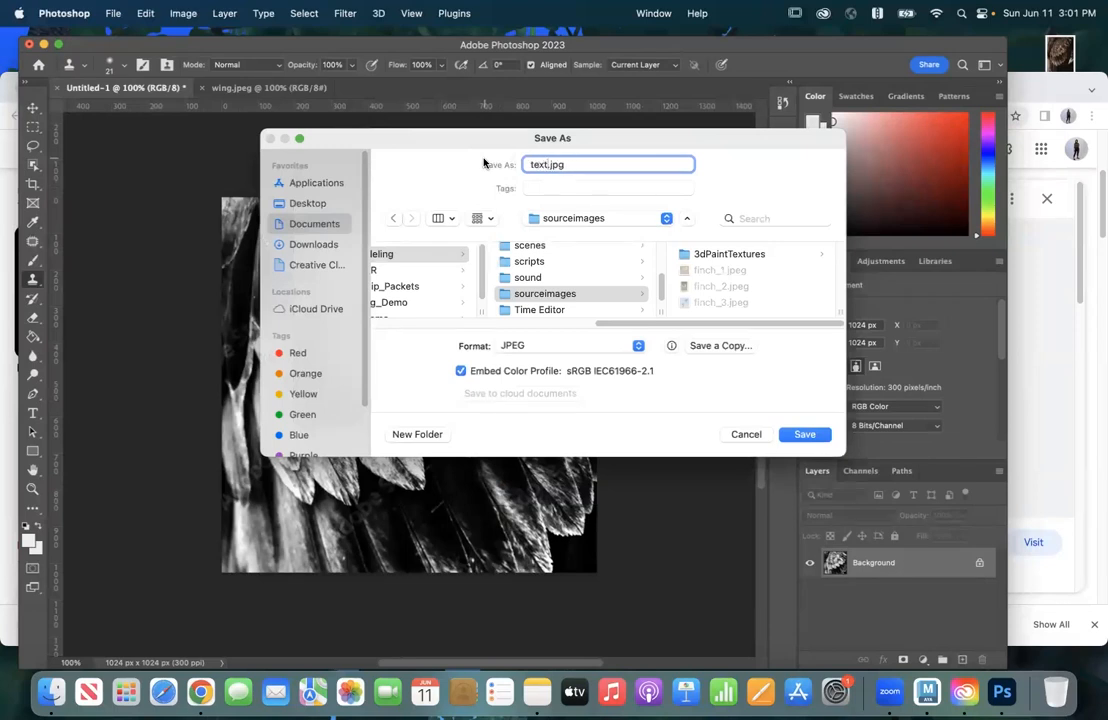
{"action": "key", "text": "Return"}
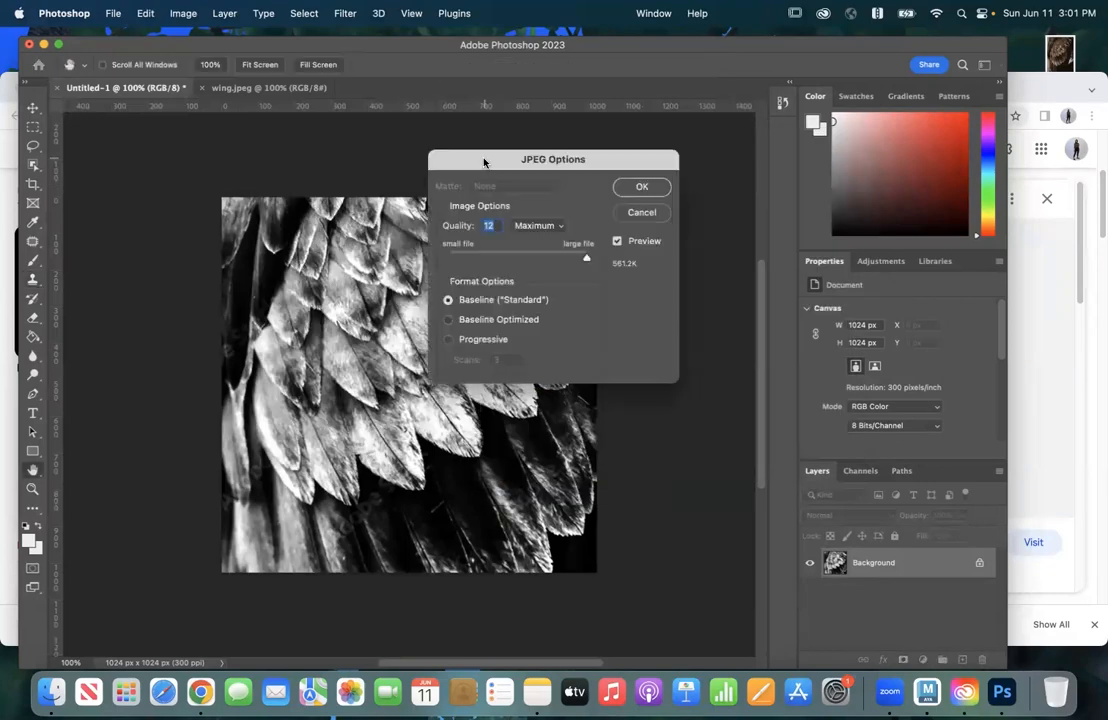
{"action": "left_click", "coordinate": [640, 188]}
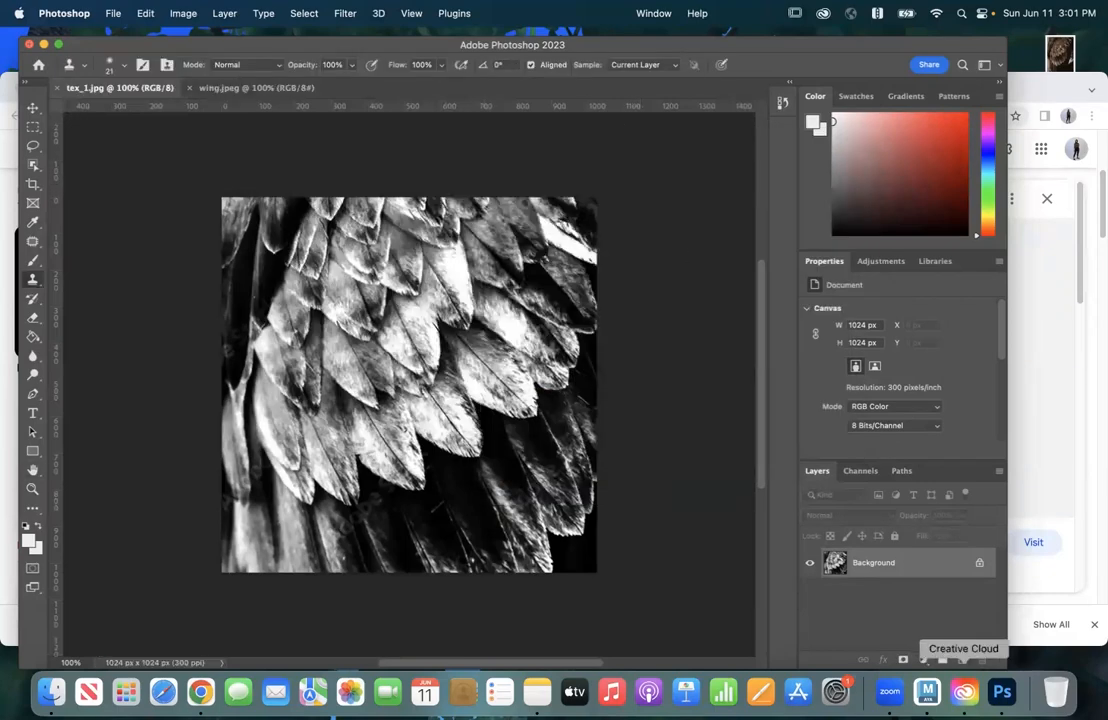
Step: Switch to Maya and import tex_1.jpg from the sourceimages folder as the Sculpt Tool's stamp image
{"action": "left_click", "coordinate": [927, 692]}
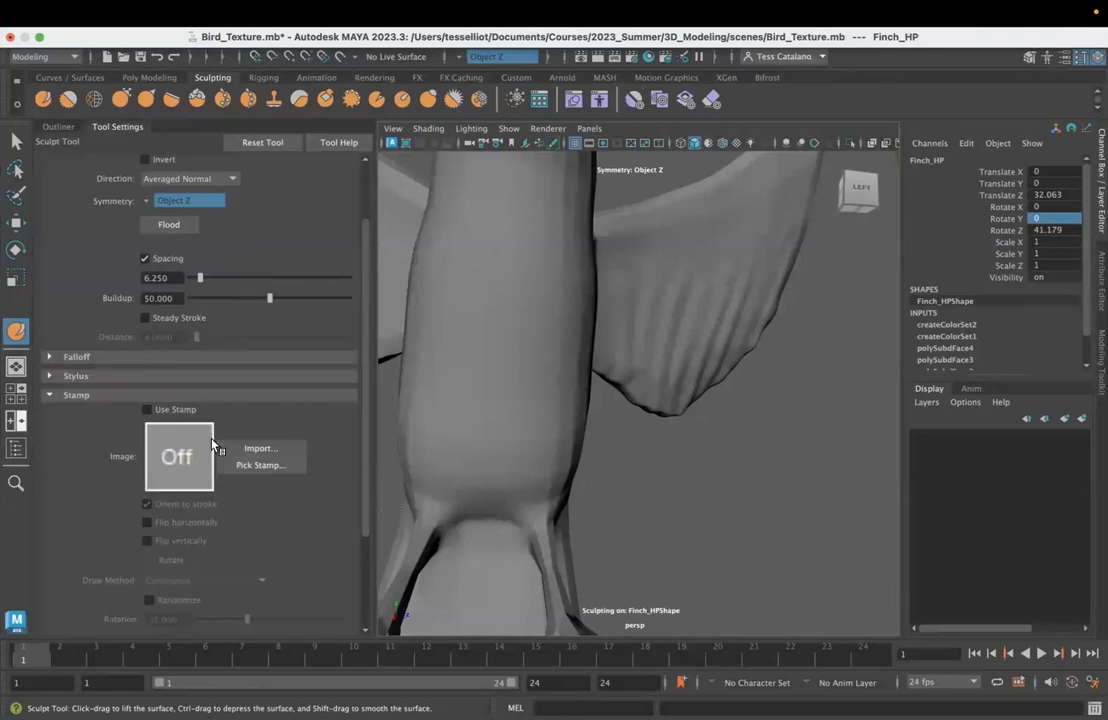
{"action": "left_click", "coordinate": [241, 450]}
{"action": "left_click", "coordinate": [288, 276]}
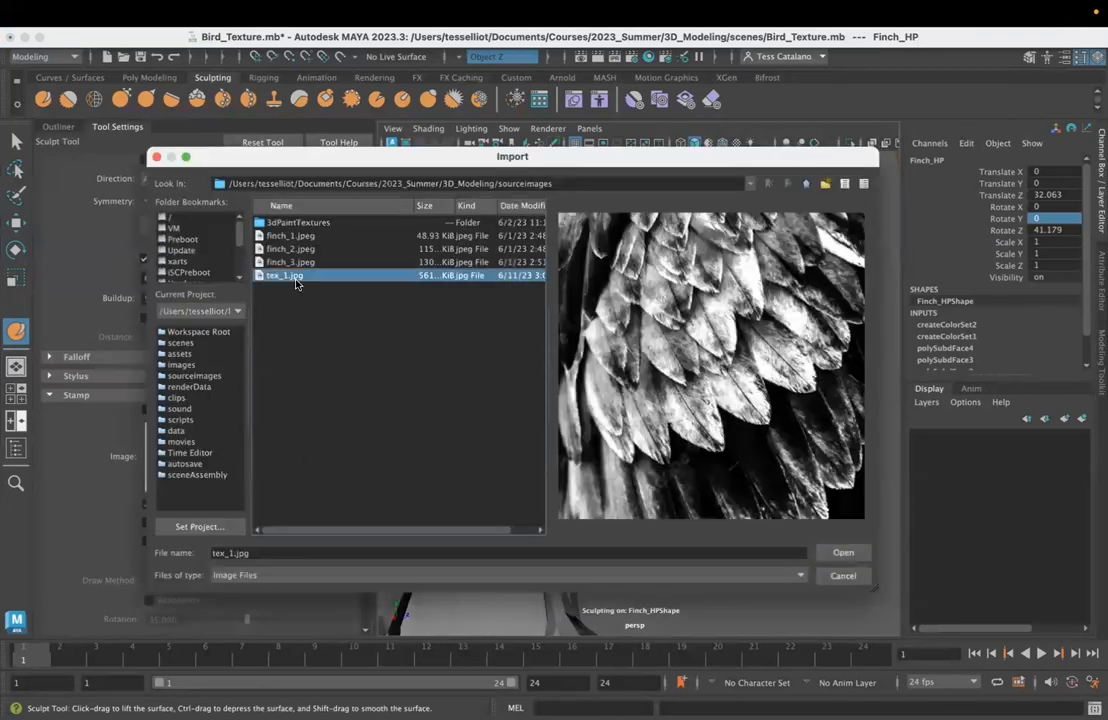
{"action": "double_click", "coordinate": [272, 276]}
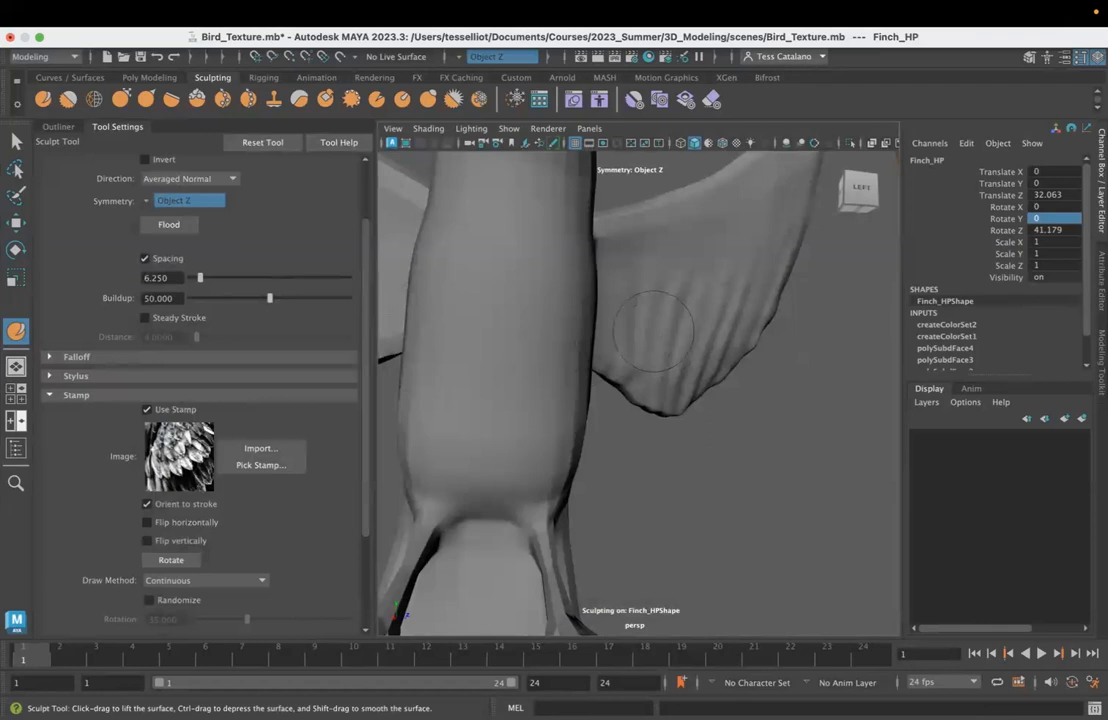
Step: Resize the sculpt brush to 4.062 and set its strength to 1.395
{"action": "scroll", "coordinate": [720, 300], "scroll_direction": "up", "scroll_amount": 8}
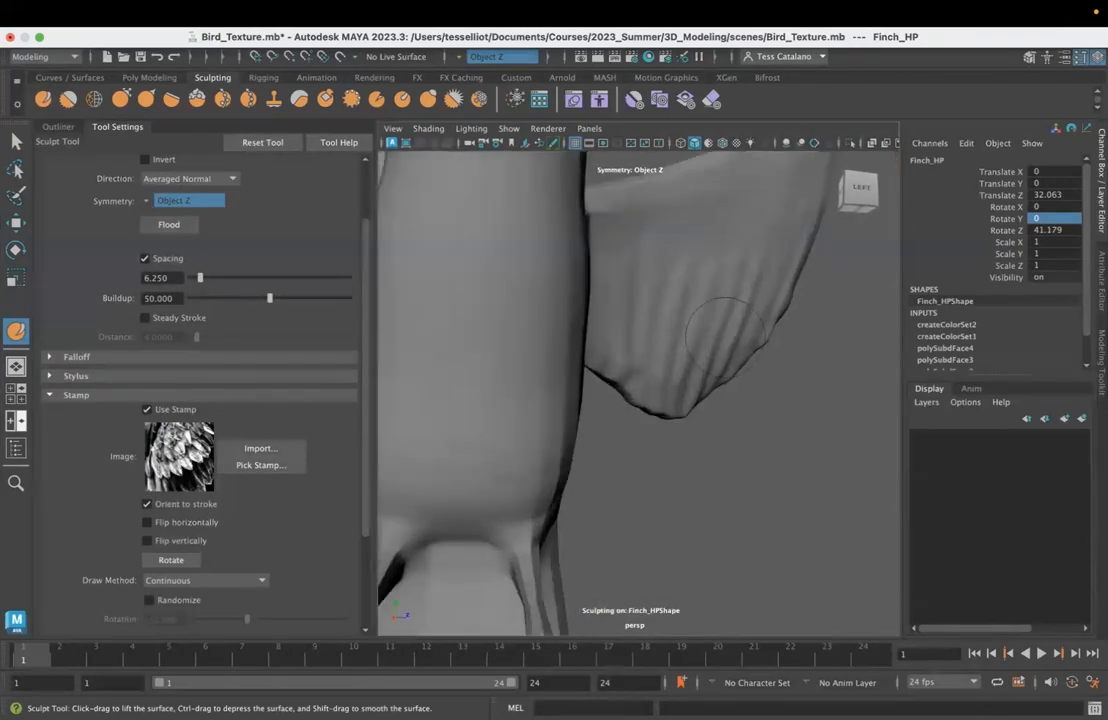
{"action": "mouse_move", "coordinate": [718, 320]}
{"action": "left_mouse_down"}
{"action": "mouse_move", "coordinate": [744, 200]}
{"action": "mouse_move", "coordinate": [620, 400]}
{"action": "mouse_move", "coordinate": [556, 414]}
{"action": "left_mouse_up"}
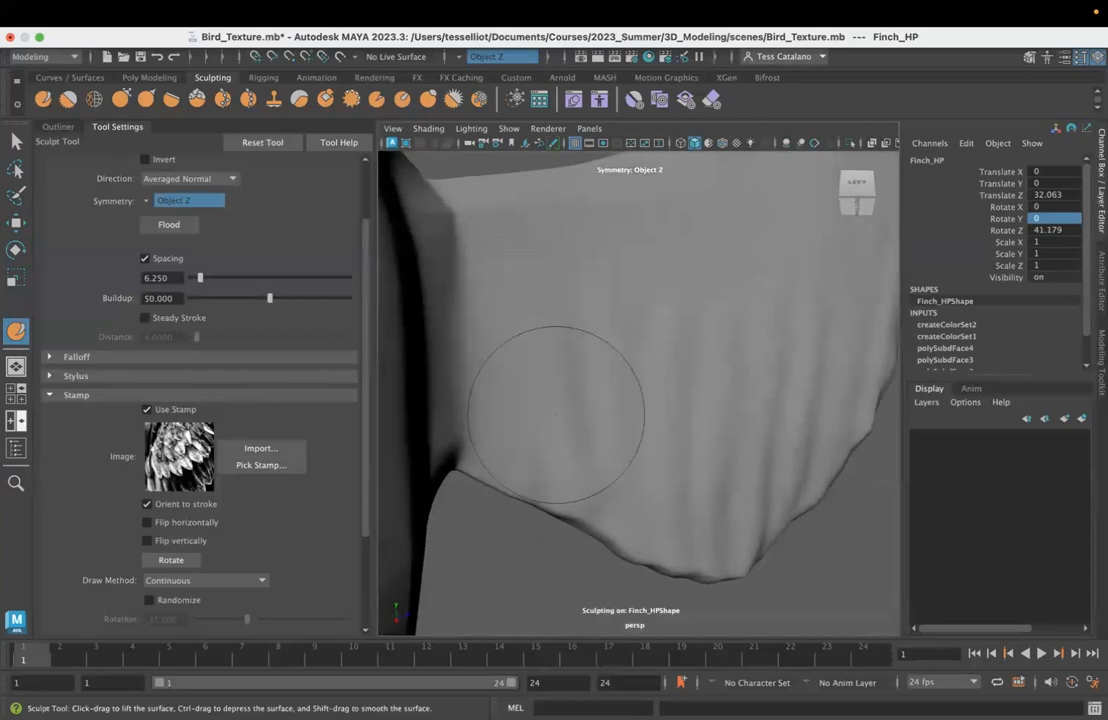
{"action": "key", "text": "b"}
{"action": "mouse_move", "coordinate": [623, 396]}
{"action": "left_mouse_down"}
{"action": "mouse_move", "coordinate": [757, 384]}
{"action": "mouse_move", "coordinate": [650, 450]}
{"action": "mouse_move", "coordinate": [605, 519]}
{"action": "mouse_move", "coordinate": [648, 492]}
{"action": "mouse_move", "coordinate": [636, 489]}
{"action": "mouse_move", "coordinate": [661, 414]}
{"action": "left_mouse_up"}
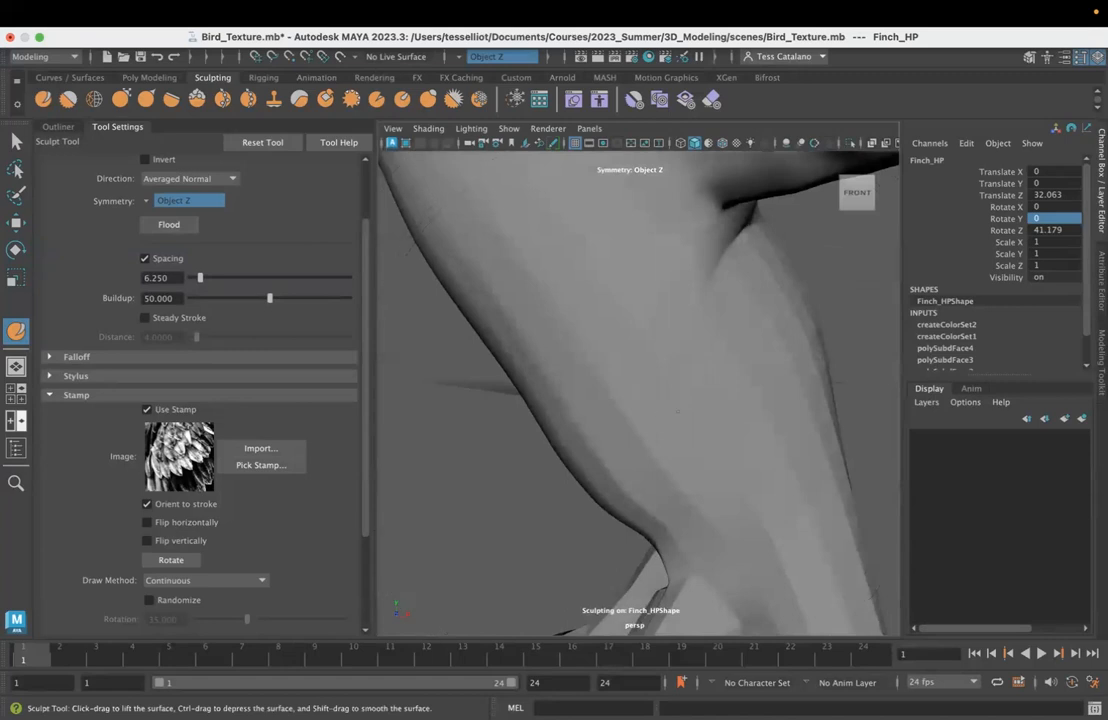
{"action": "scroll", "coordinate": [200, 285], "scroll_direction": "down", "scroll_amount": 1}
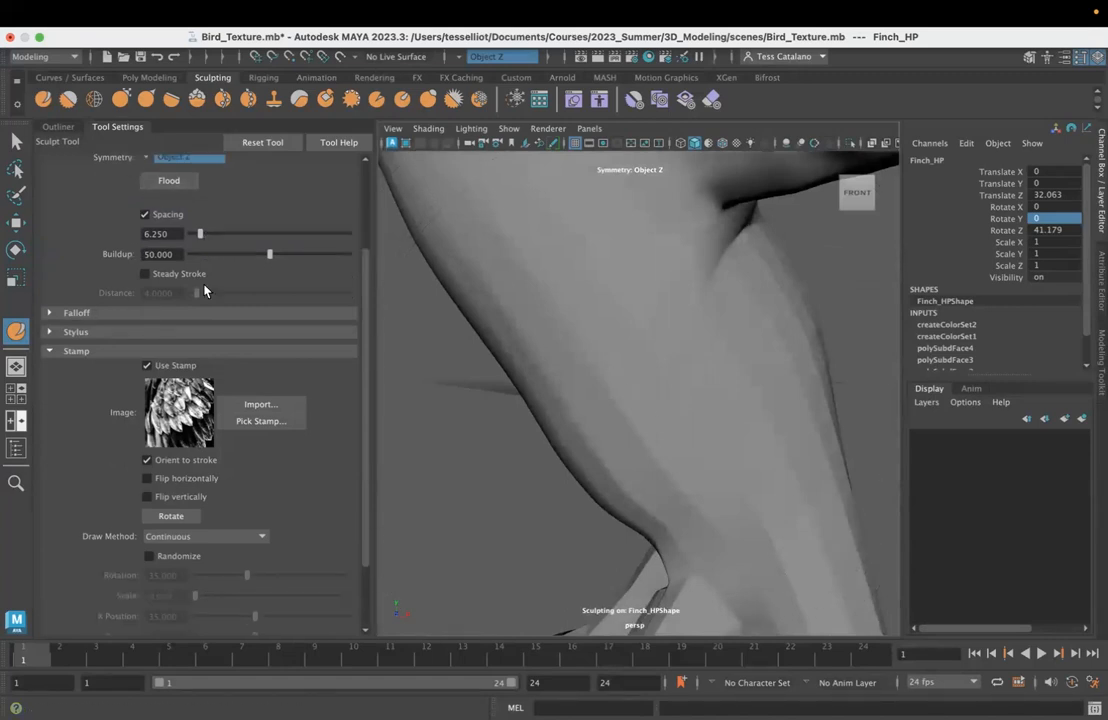
{"action": "scroll", "coordinate": [206, 291], "scroll_direction": "up", "scroll_amount": 2}
{"action": "scroll", "coordinate": [206, 292], "scroll_direction": "up", "scroll_amount": 2}
{"action": "left_click_drag", "start_coordinate": [191, 221], "coordinate": [193, 221]}
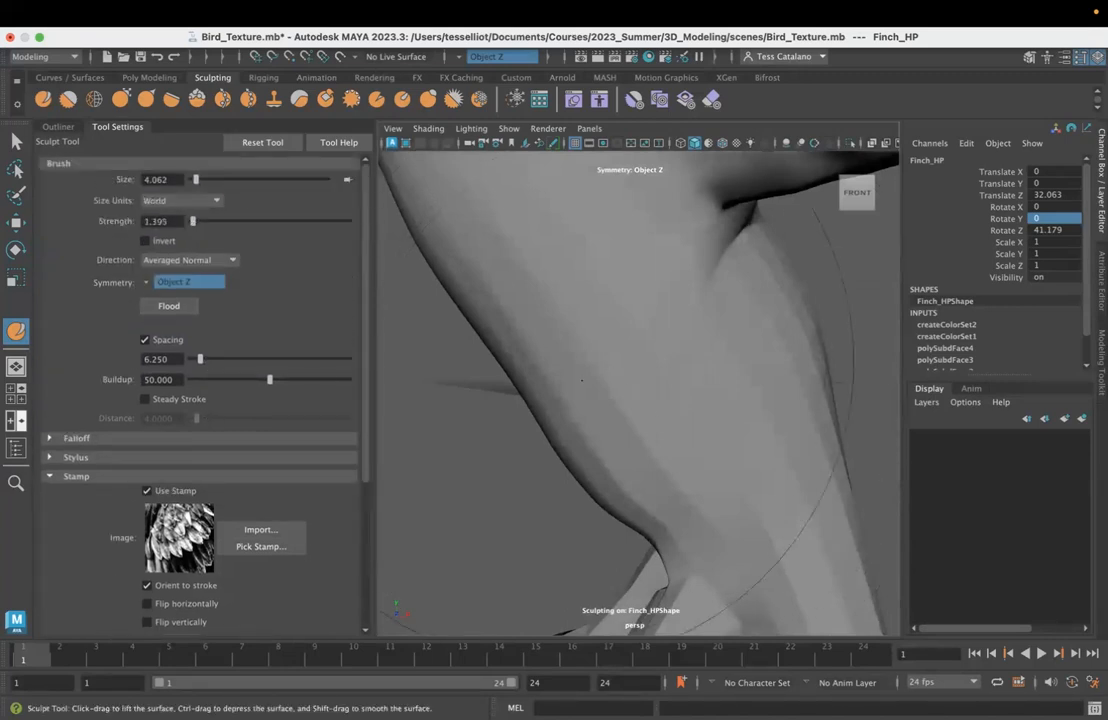
Step: Try stamping the feather texture onto the finch's wing with sculpt strokes, and undo those strokes
{"action": "left_click_drag", "start_coordinate": [617, 395], "coordinate": [756, 393], "text": "alt"}
{"action": "scroll", "coordinate": [756, 380], "scroll_direction": "down", "scroll_amount": 10}
{"action": "left_click_drag", "start_coordinate": [760, 320], "coordinate": [744, 352], "text": "alt"}
{"action": "mouse_move", "coordinate": [548, 322]}
{"action": "left_mouse_down"}
{"action": "mouse_move", "coordinate": [562, 306]}
{"action": "mouse_move", "coordinate": [551, 334]}
{"action": "left_mouse_up"}
{"action": "key", "text": "super+z"}
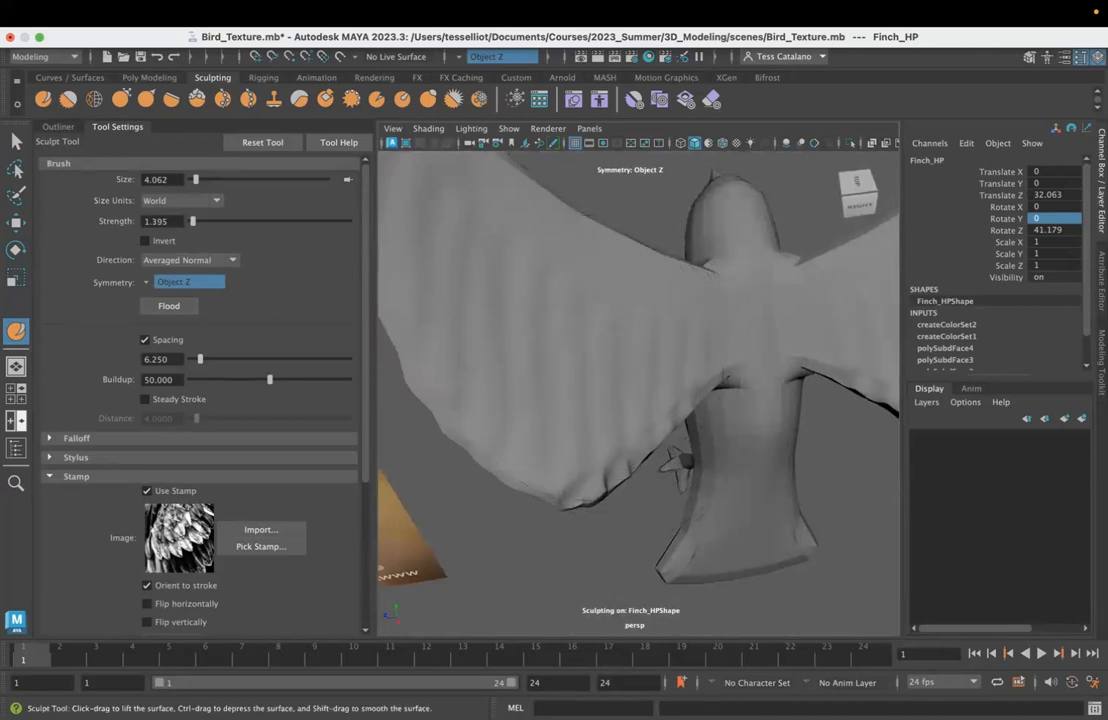
{"action": "left_click_drag", "start_coordinate": [510, 500], "coordinate": [620, 380]}
{"action": "left_click_drag", "start_coordinate": [560, 350], "coordinate": [585, 298]}
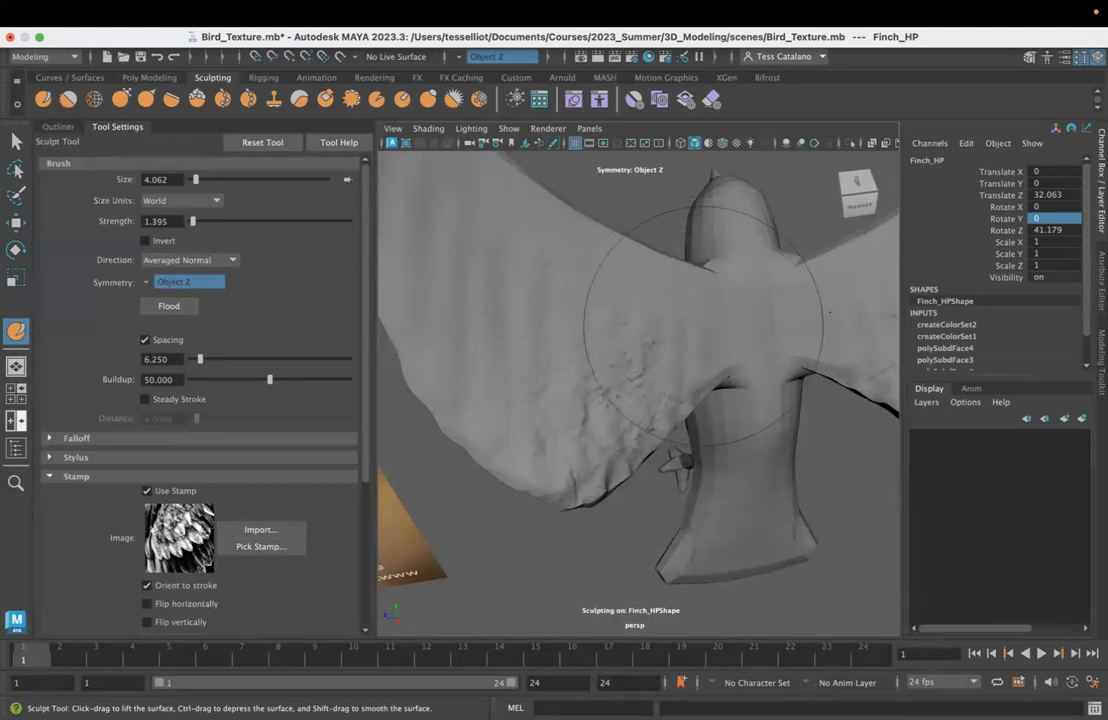
{"action": "key", "text": "ctrl+z"}
{"action": "key", "text": "ctrl+z"}
{"action": "key", "text": "ctrl+z"}
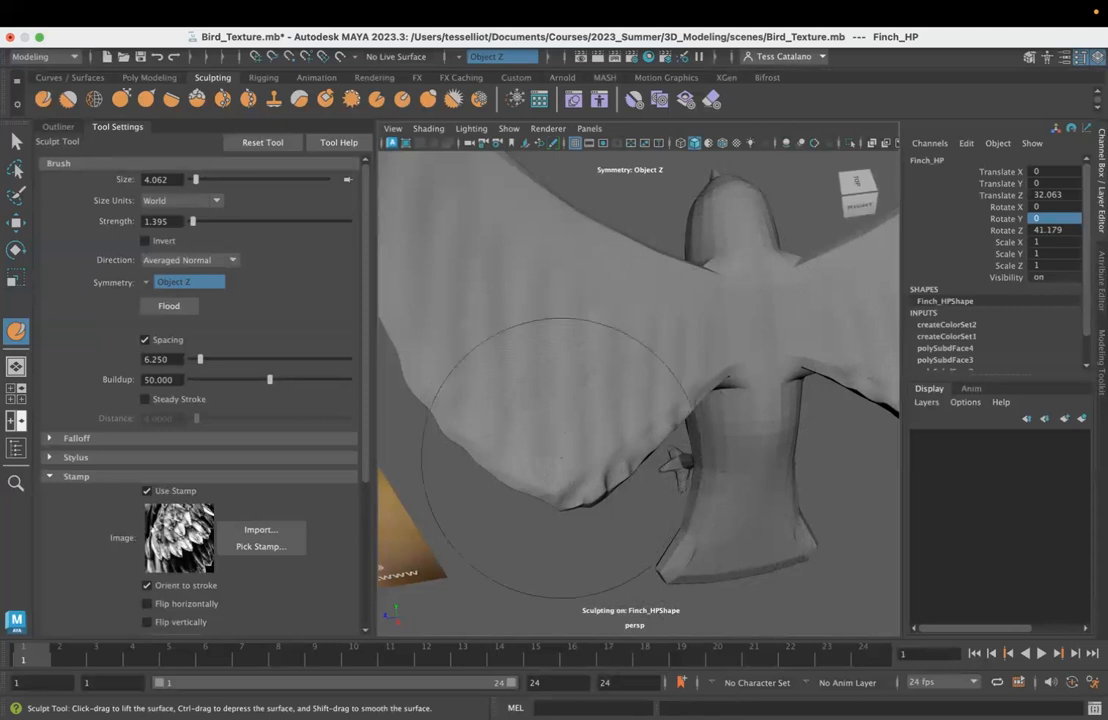
{"action": "left_click_drag", "start_coordinate": [561, 458], "coordinate": [622, 318]}
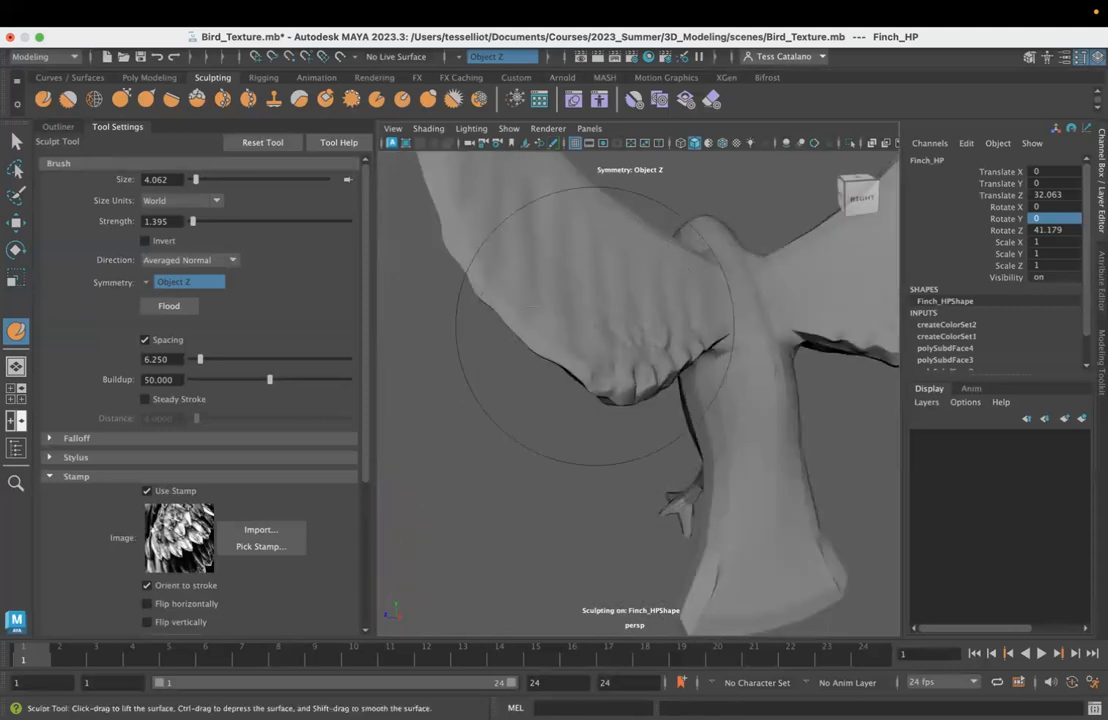